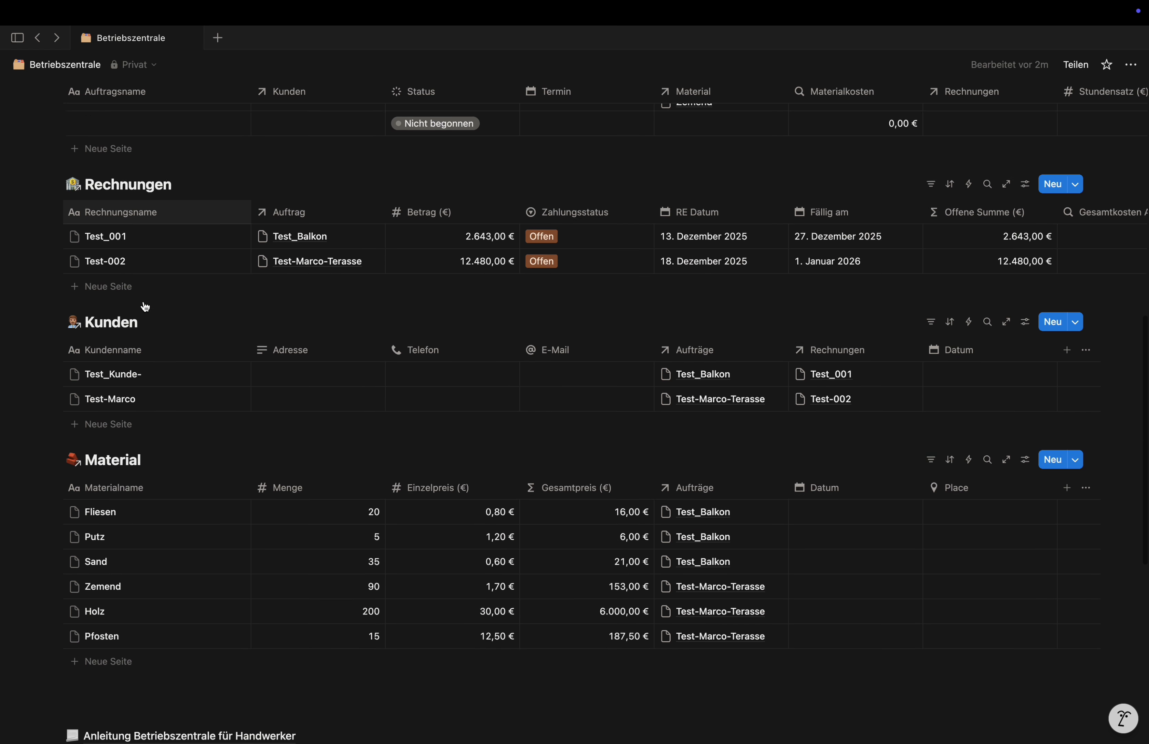
Open the Anleitung Betriebszentrale für Handwerker page and read its instructions from the basic principle through payment tracking
{"action": "left_click", "coordinate": [193, 496]}
{"action": "scroll", "coordinate": [323, 443], "scroll_direction": "down", "scroll_amount": 6}
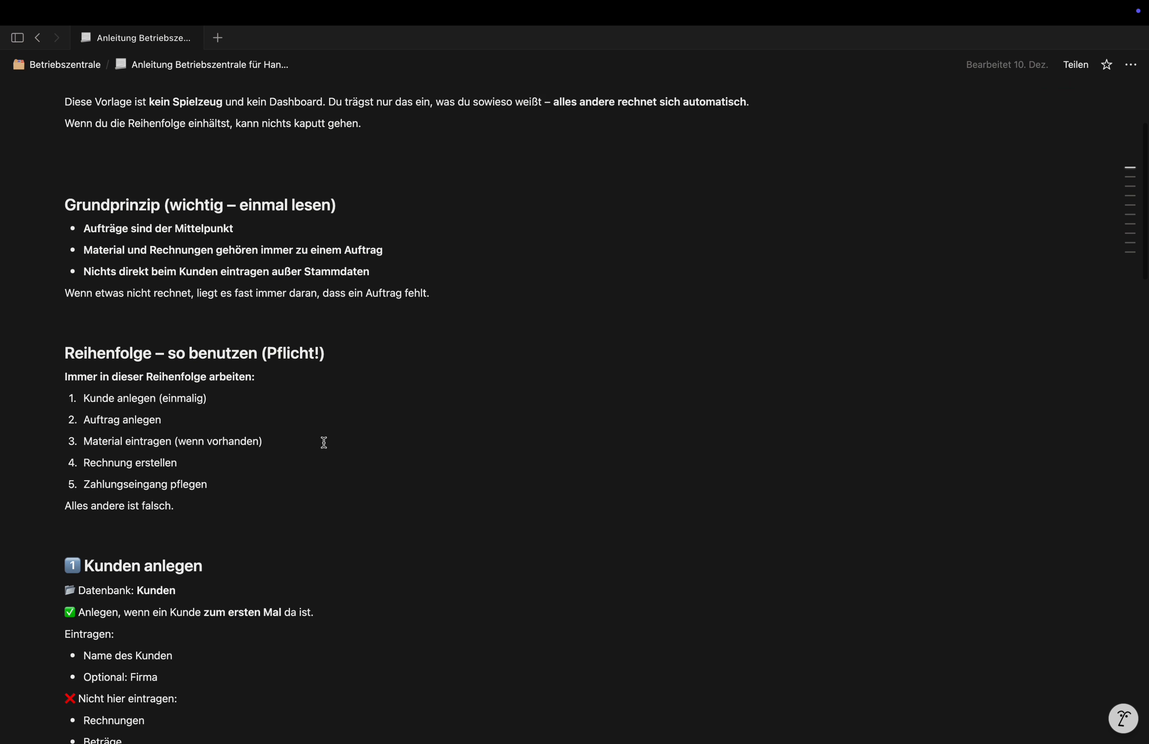
{"action": "scroll", "coordinate": [323, 442], "scroll_direction": "down", "scroll_amount": 6}
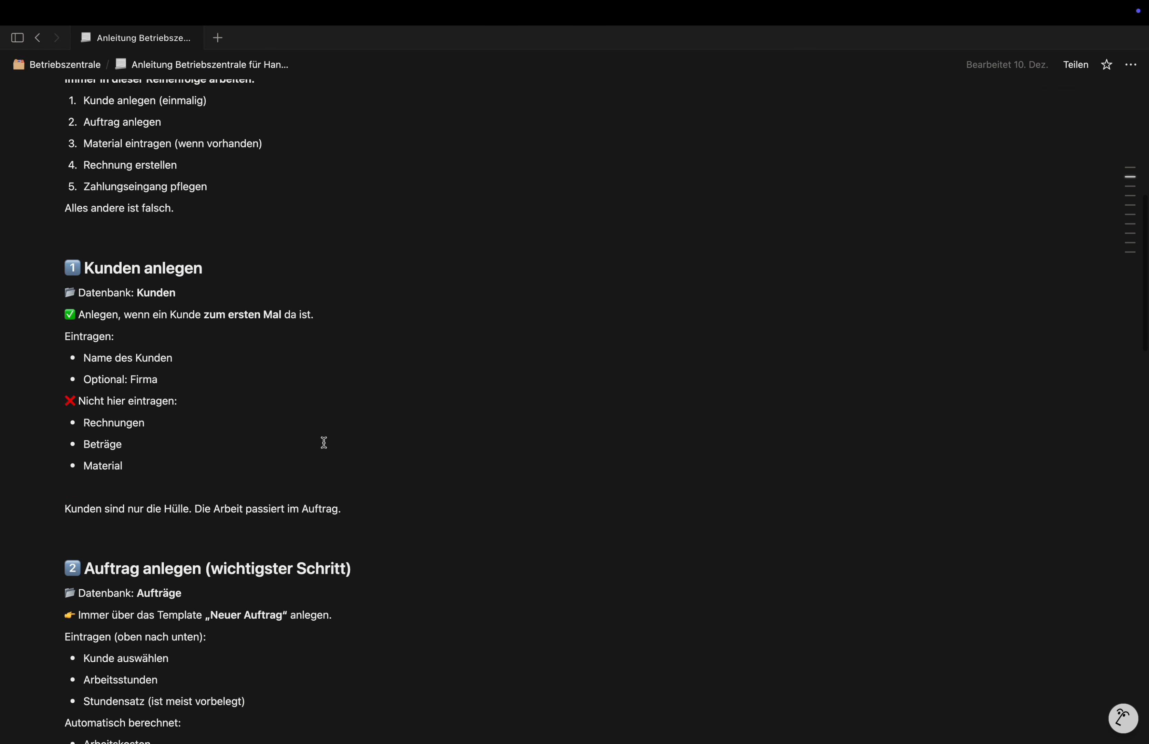
{"action": "scroll", "coordinate": [323, 442], "scroll_direction": "down", "scroll_amount": 13}
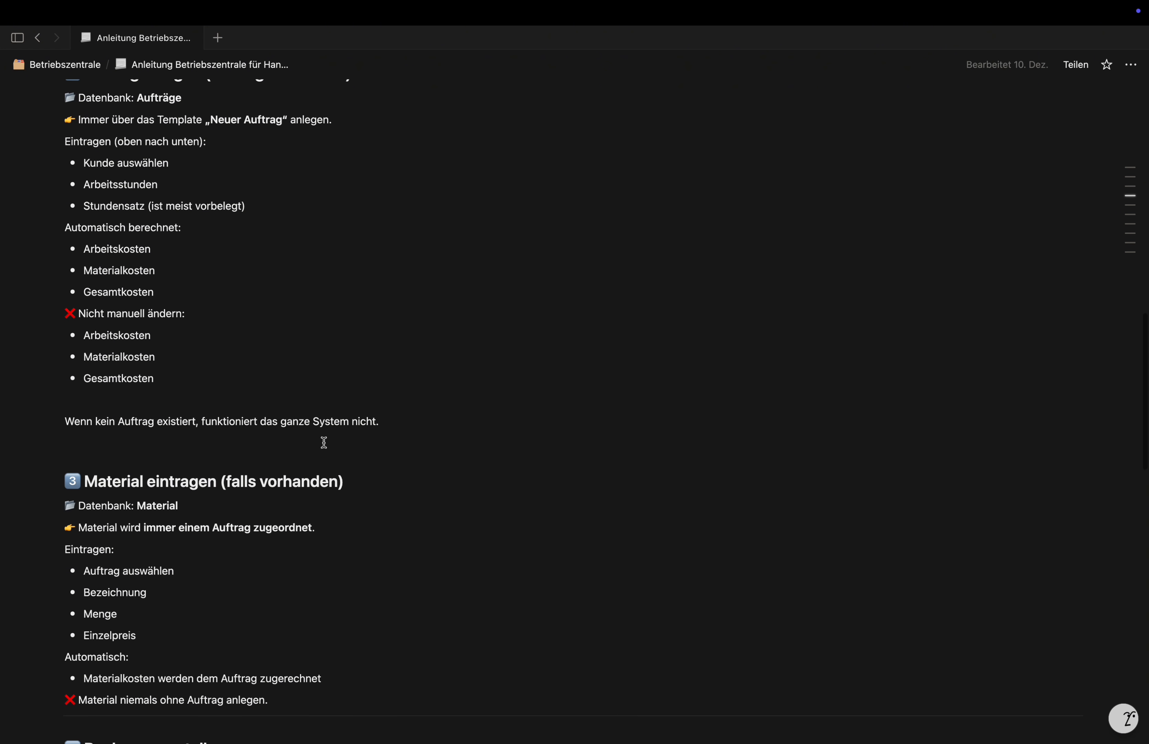
{"action": "scroll", "coordinate": [324, 443], "scroll_direction": "down", "scroll_amount": 10}
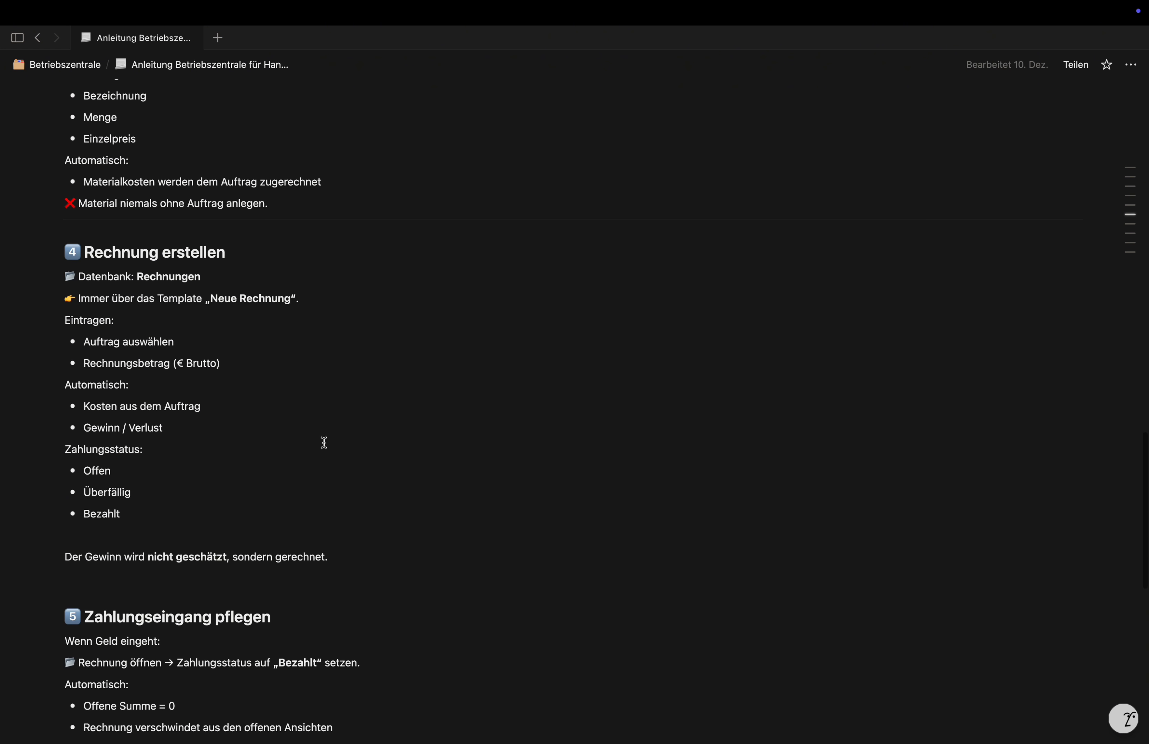
{"action": "scroll", "coordinate": [323, 442], "scroll_direction": "down", "scroll_amount": 2}
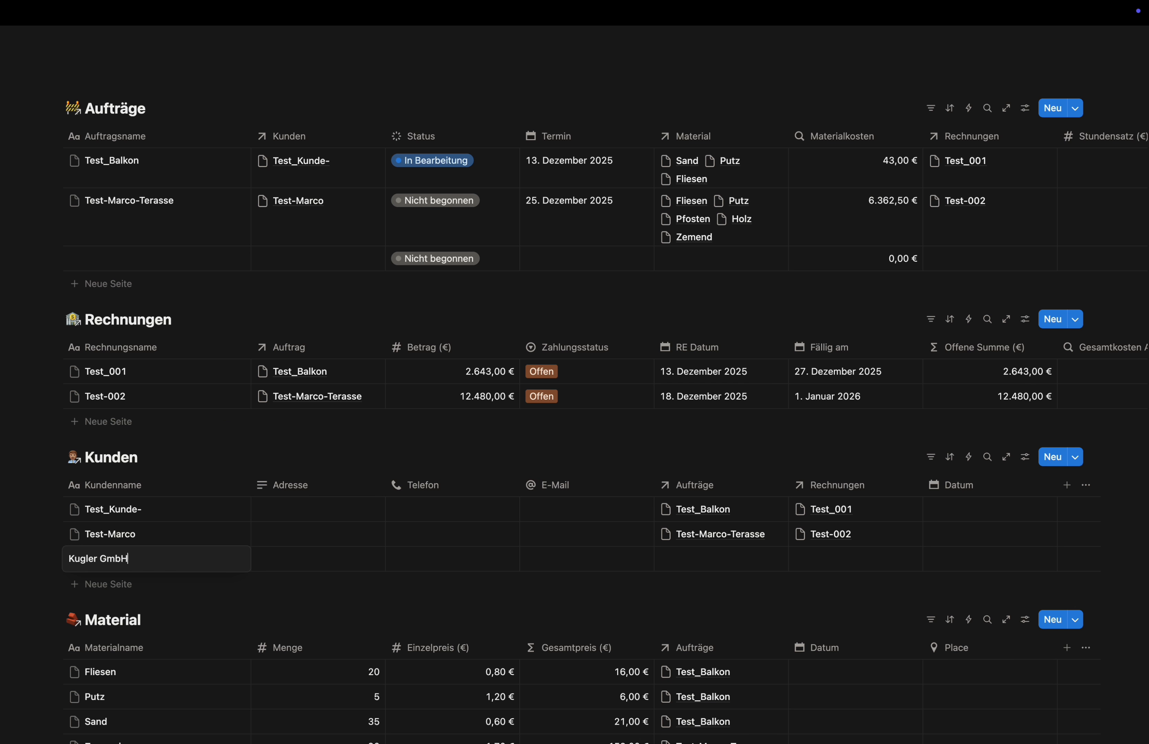
Name the empty order in Aufträge "Kugler Auffahrt" and link it to the customer Kugler GmbH
{"action": "left_click", "coordinate": [148, 251]}
{"action": "type", "text": "Kugler Auffahrt"}
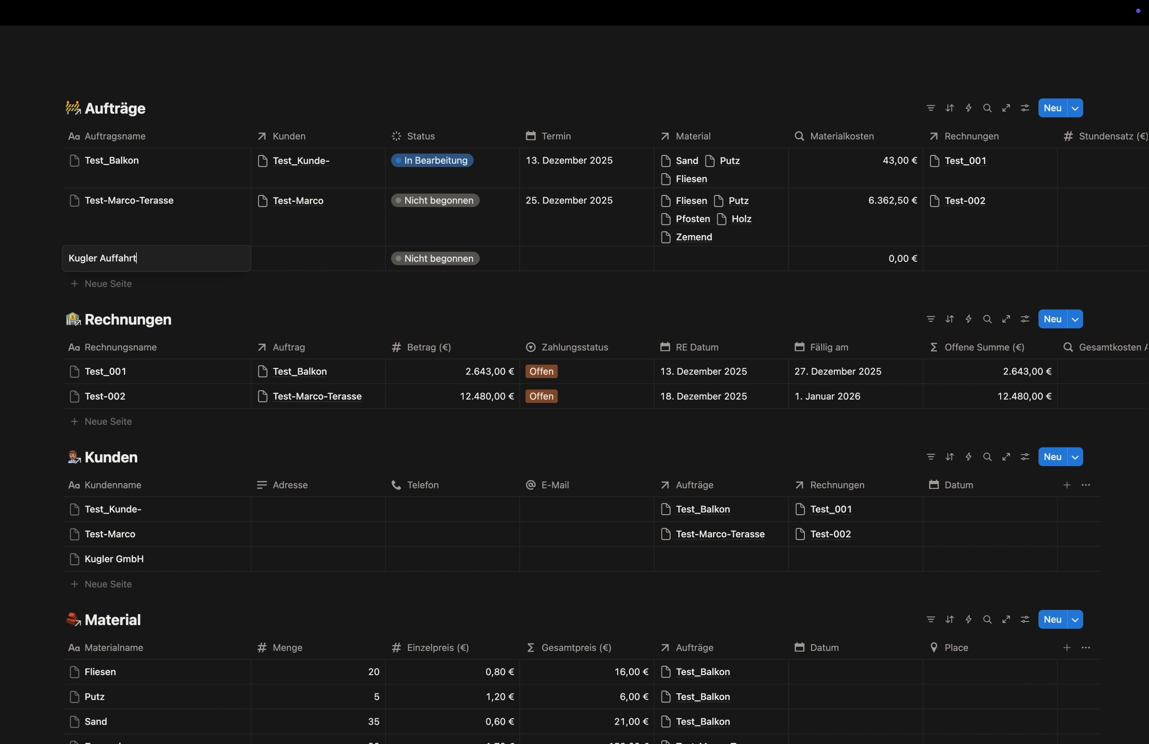
{"action": "key", "text": "Return"}
{"action": "left_click", "coordinate": [296, 261]}
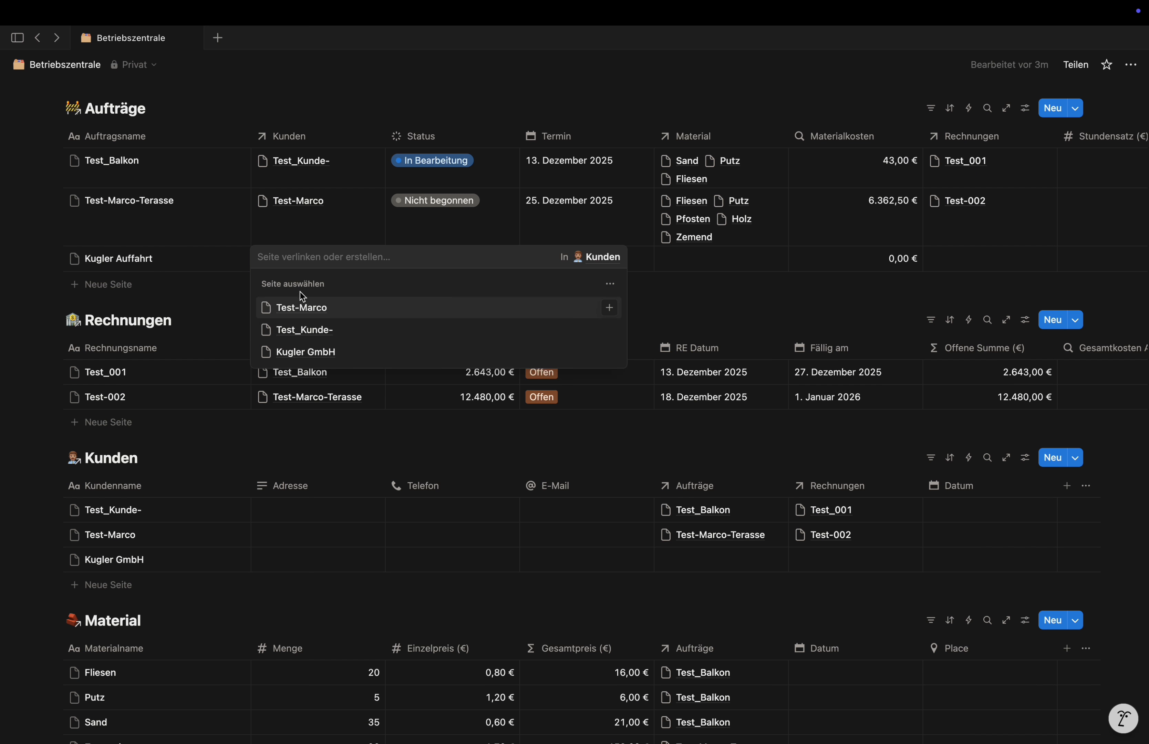
{"action": "left_click", "coordinate": [309, 352]}
{"action": "key", "text": "Escape"}
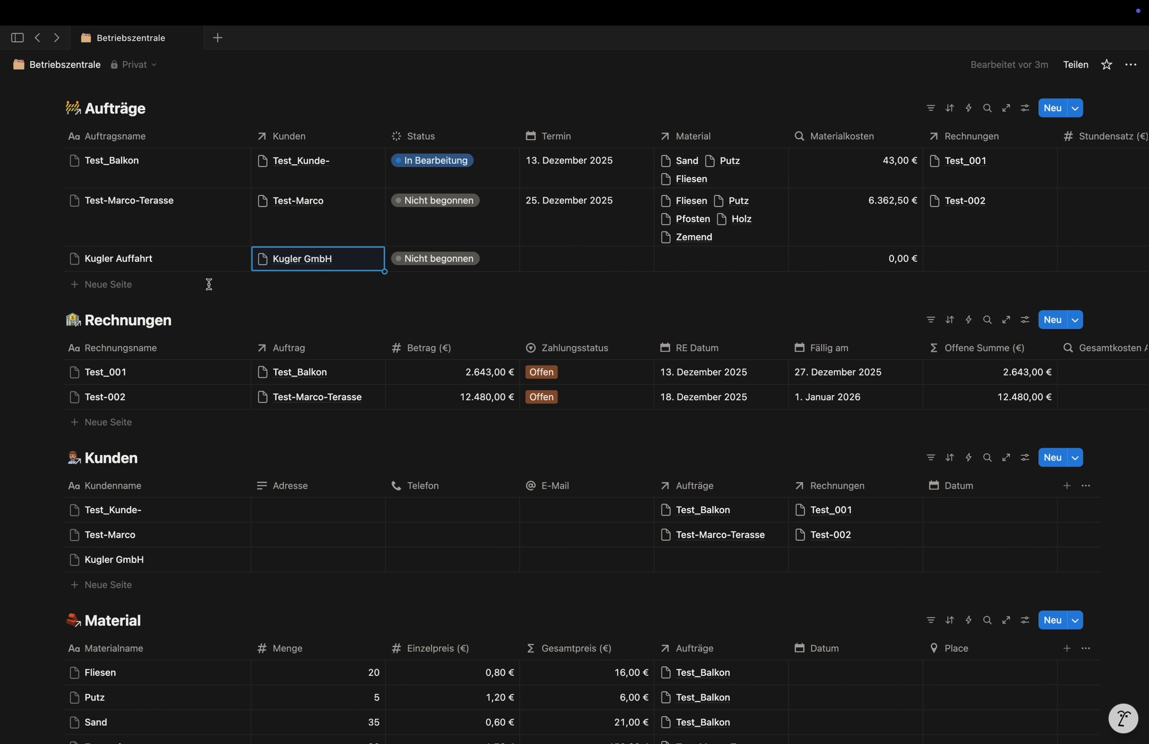
Link the order Kugler Auffahrt to the Kugler GmbH entry in the Kunden database
{"action": "left_click", "coordinate": [680, 560]}
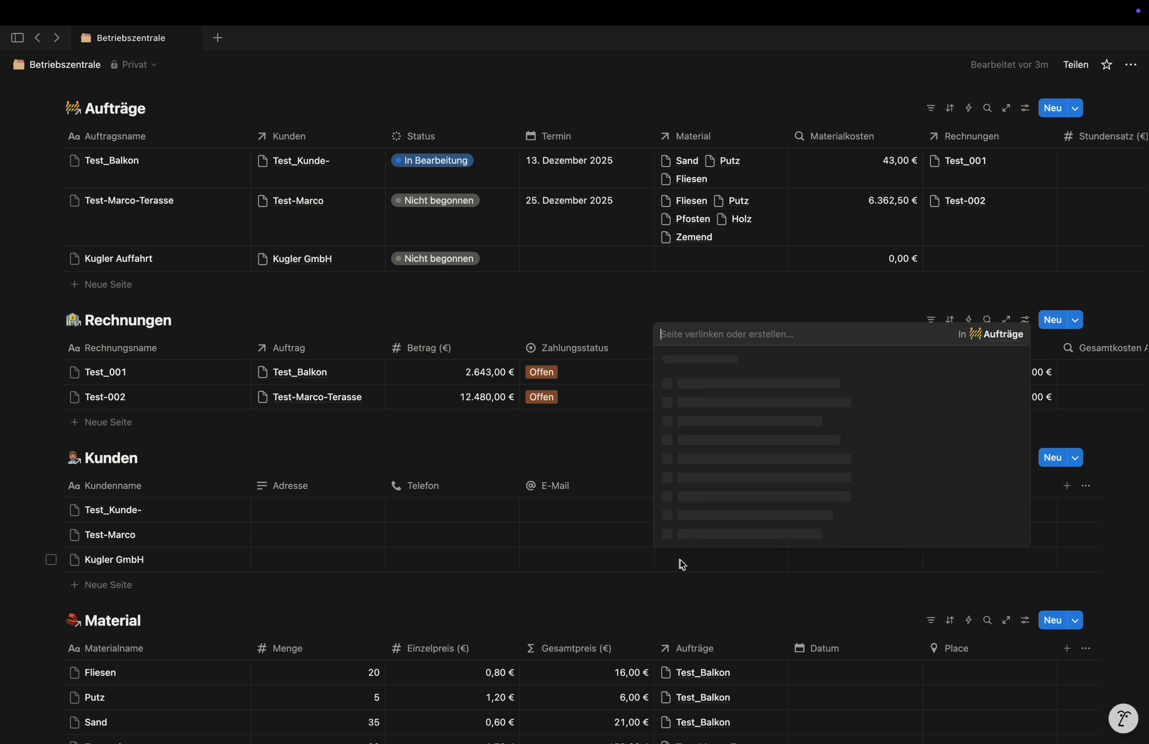
{"action": "left_click", "coordinate": [705, 529]}
{"action": "key", "text": "Escape"}
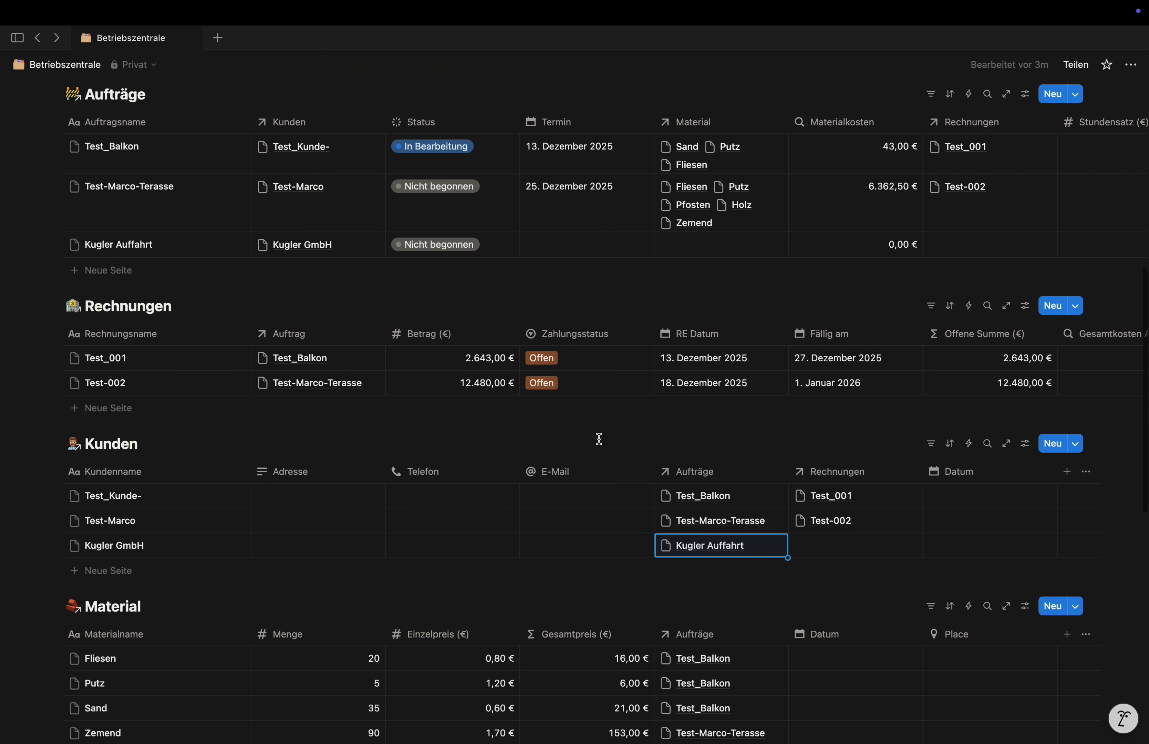
Add four entries to the Material database: Pflaster Steine, Frostschutz, Split and Sand
{"action": "scroll", "coordinate": [597, 439], "scroll_direction": "down", "scroll_amount": 7}
{"action": "left_click", "coordinate": [102, 481]}
{"action": "type", "text": "Pö"}
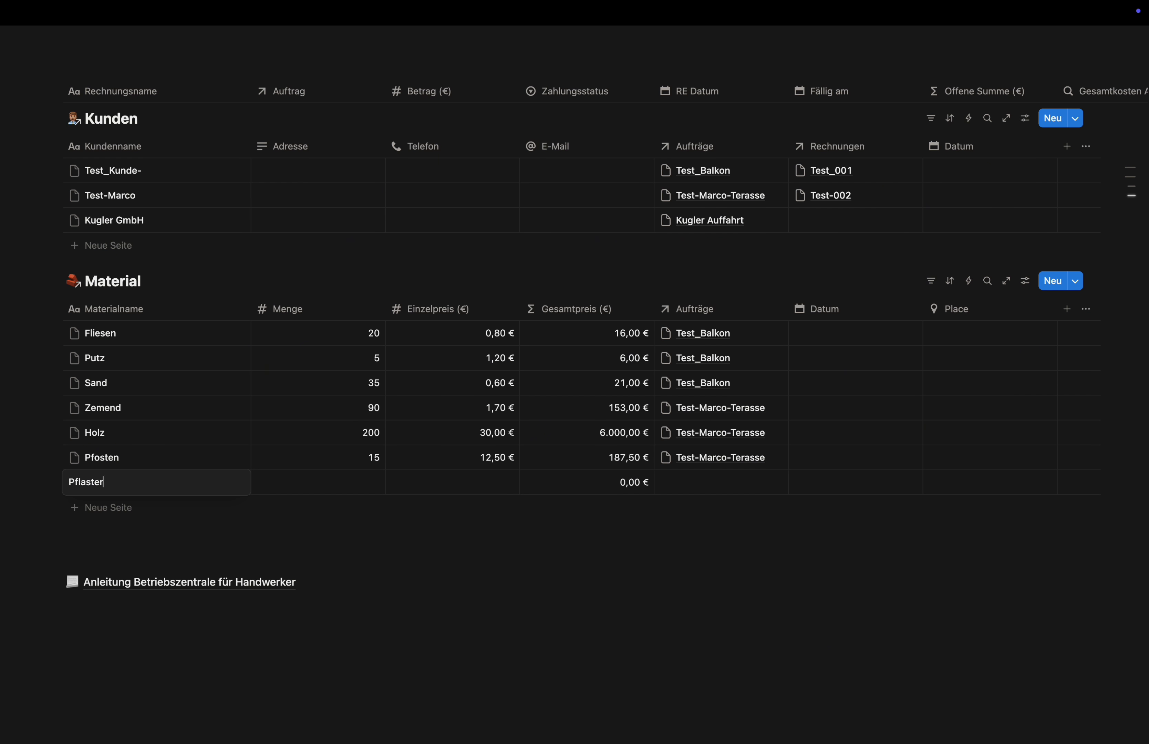
{"action": "type", "text": "laster Steine"}
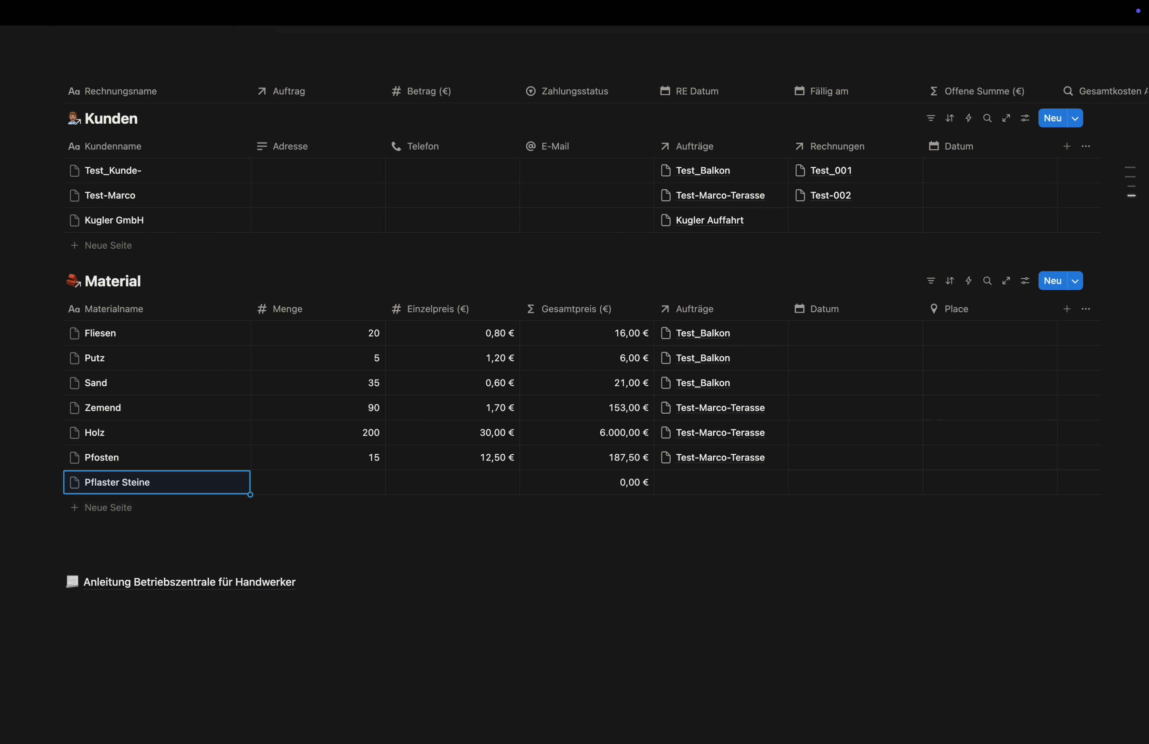
{"action": "left_click", "coordinate": [102, 508]}
{"action": "type", "text": "Frost"}
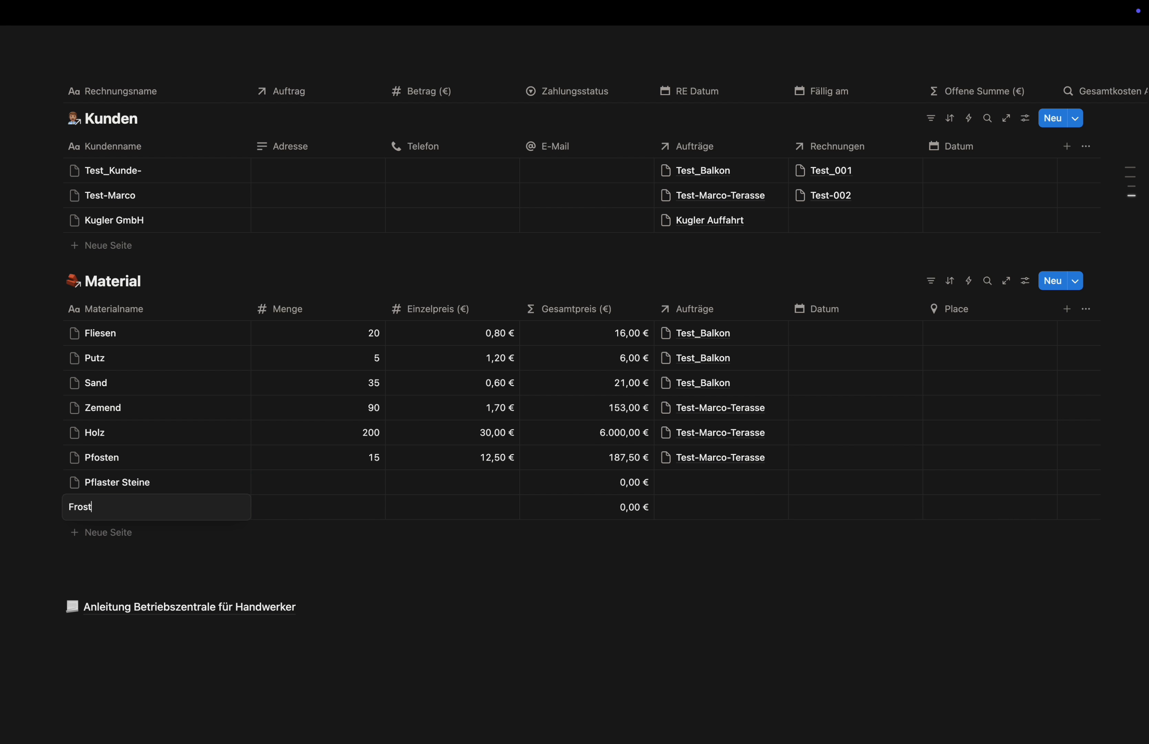
{"action": "type", "text": "schutz"}
{"action": "left_click", "coordinate": [95, 532]}
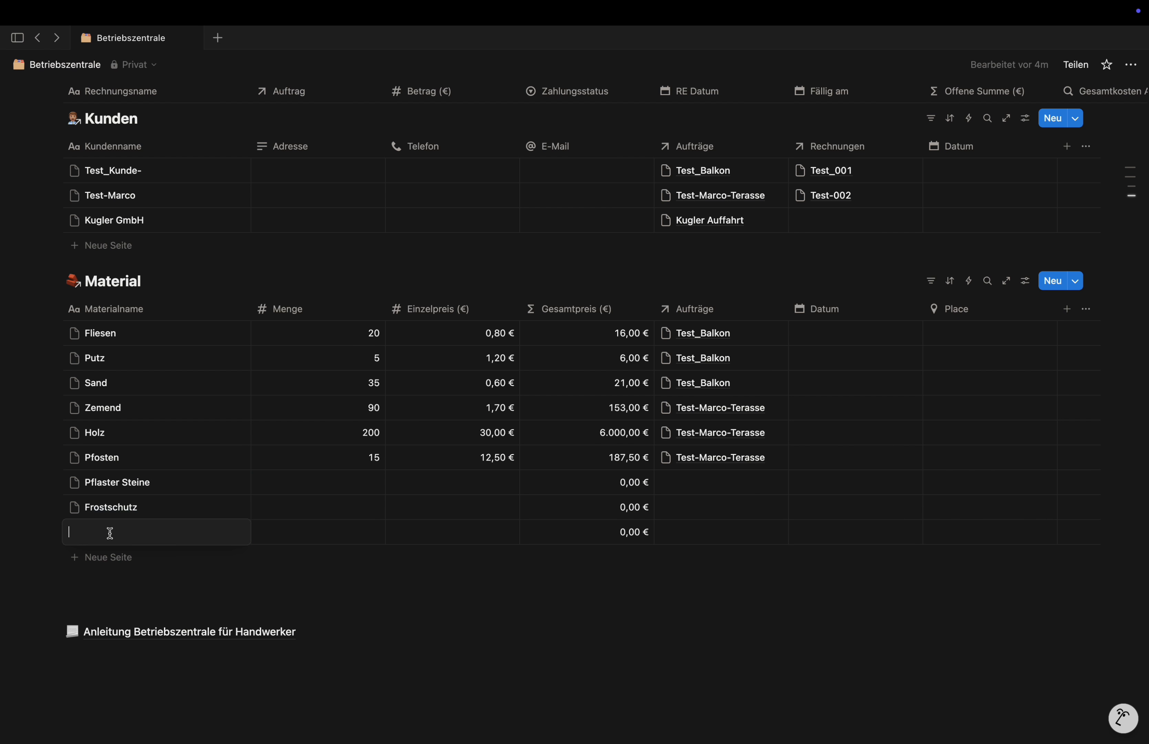
{"action": "type", "text": "Split"}
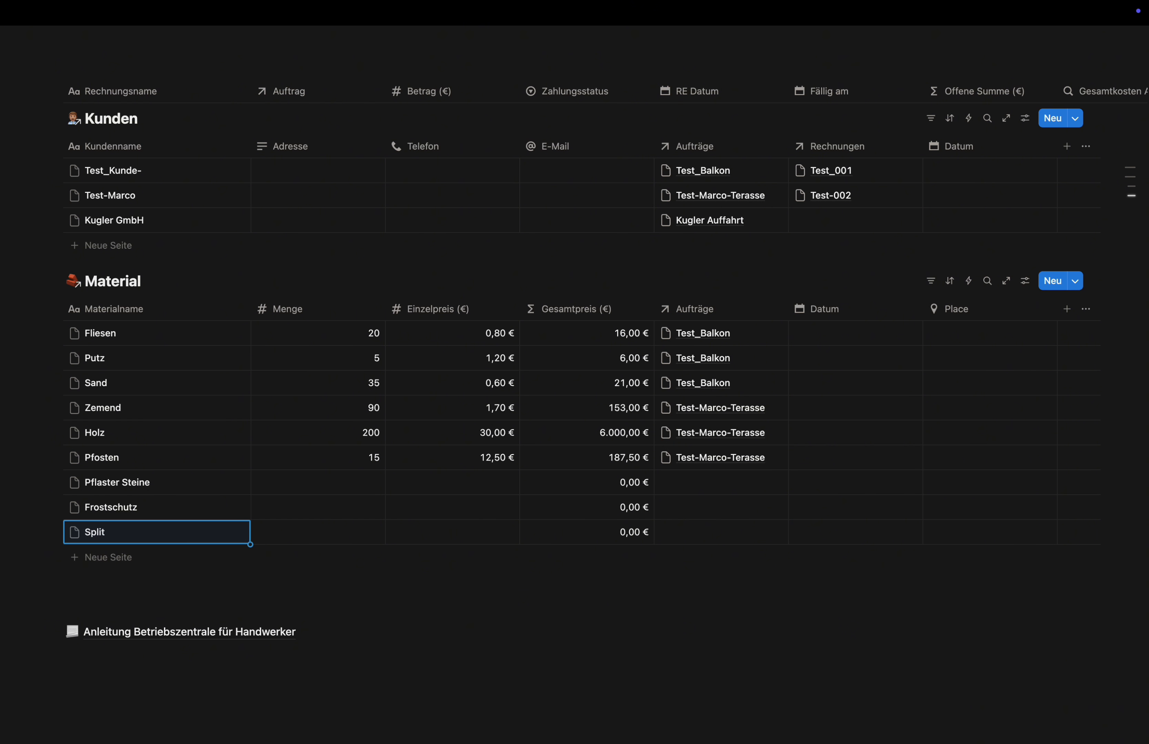
{"action": "left_click", "coordinate": [111, 557]}
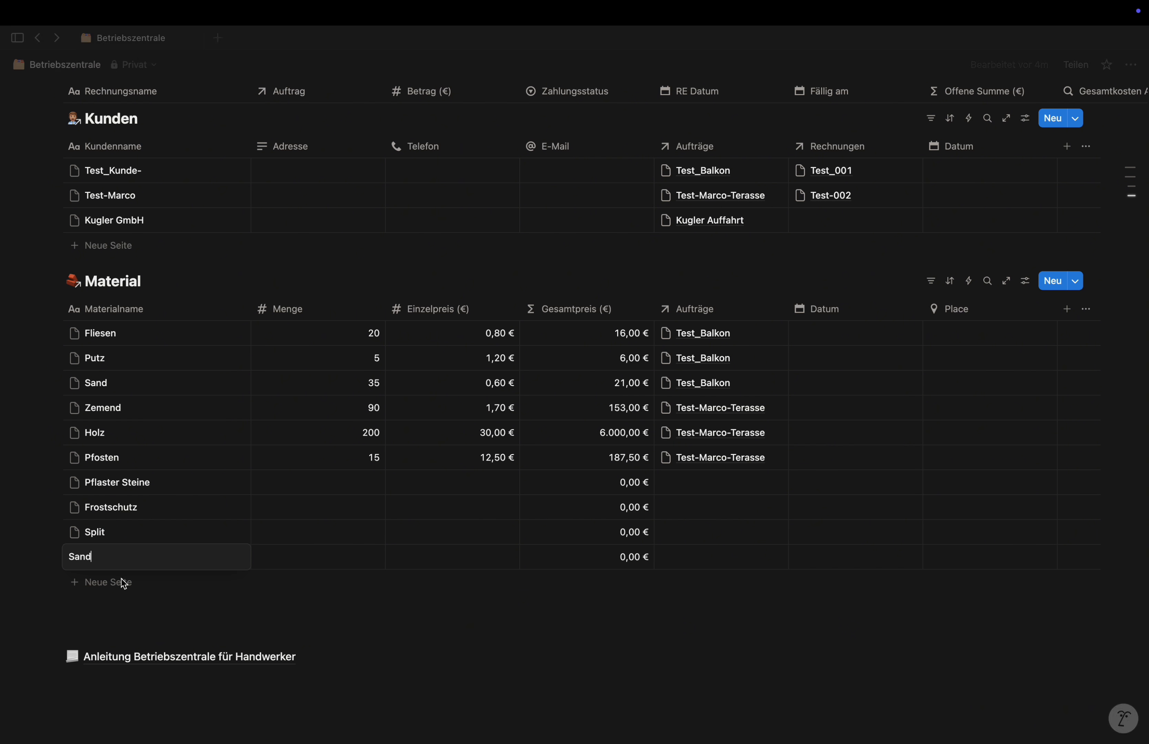
{"action": "key", "text": "Escape"}
Set the Pflaster Steine material to a quantity of 750 and a unit price of 1,40 €
{"action": "left_click", "coordinate": [354, 483]}
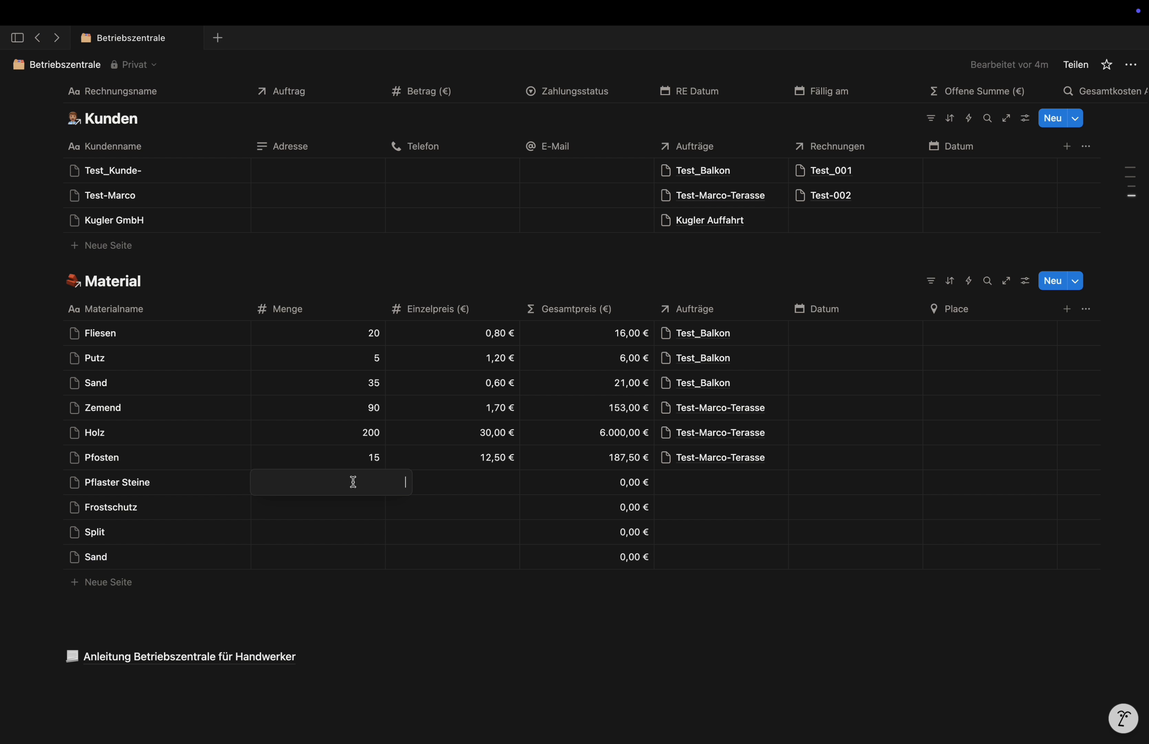
{"action": "type", "text": "750"}
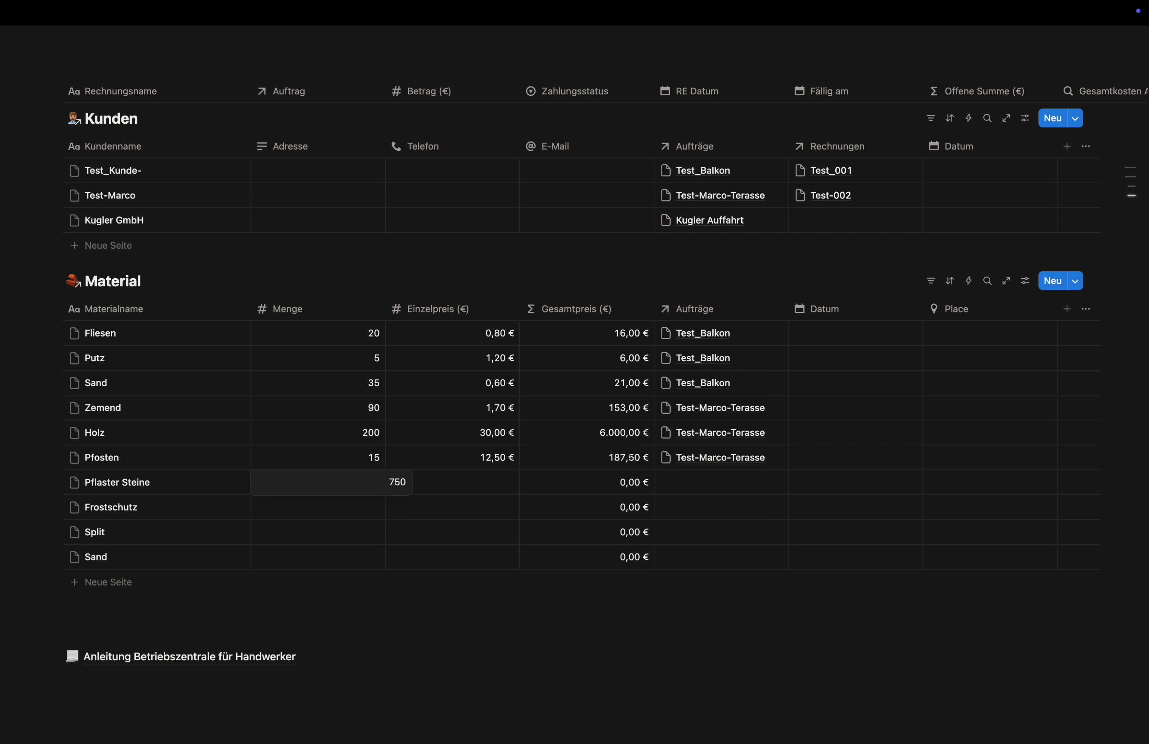
{"action": "key", "text": "Return"}
{"action": "left_click", "coordinate": [463, 486]}
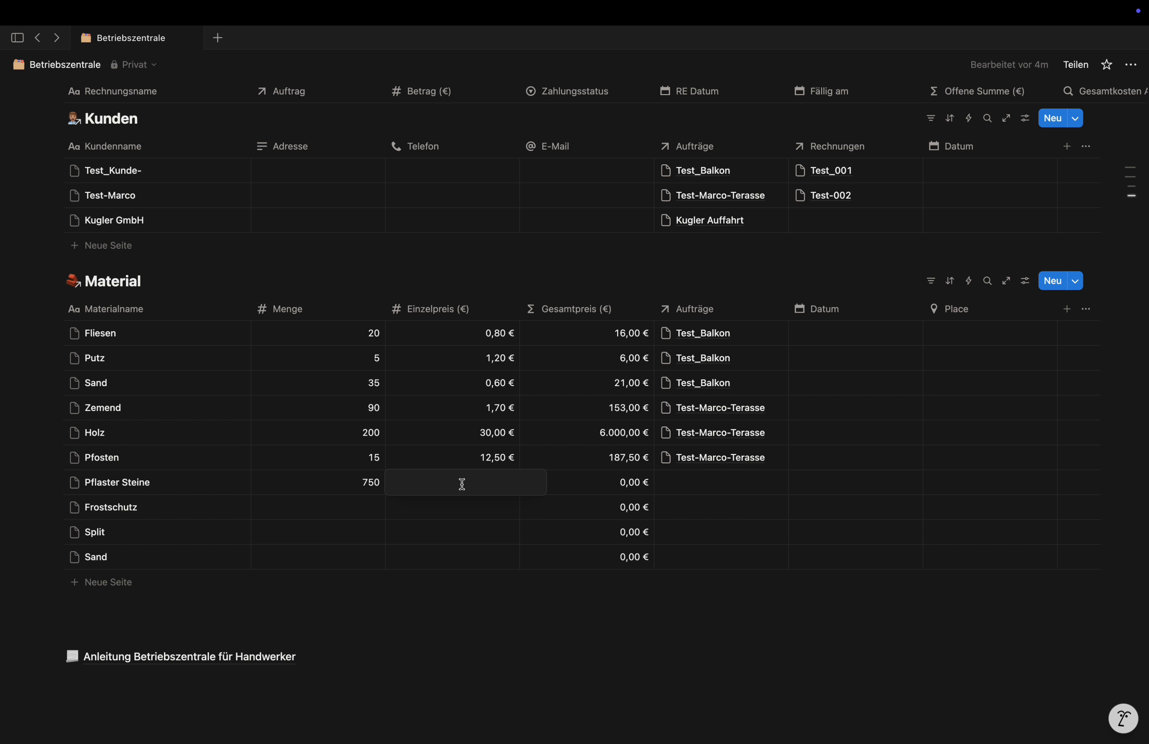
{"action": "type", "text": "1,40"}
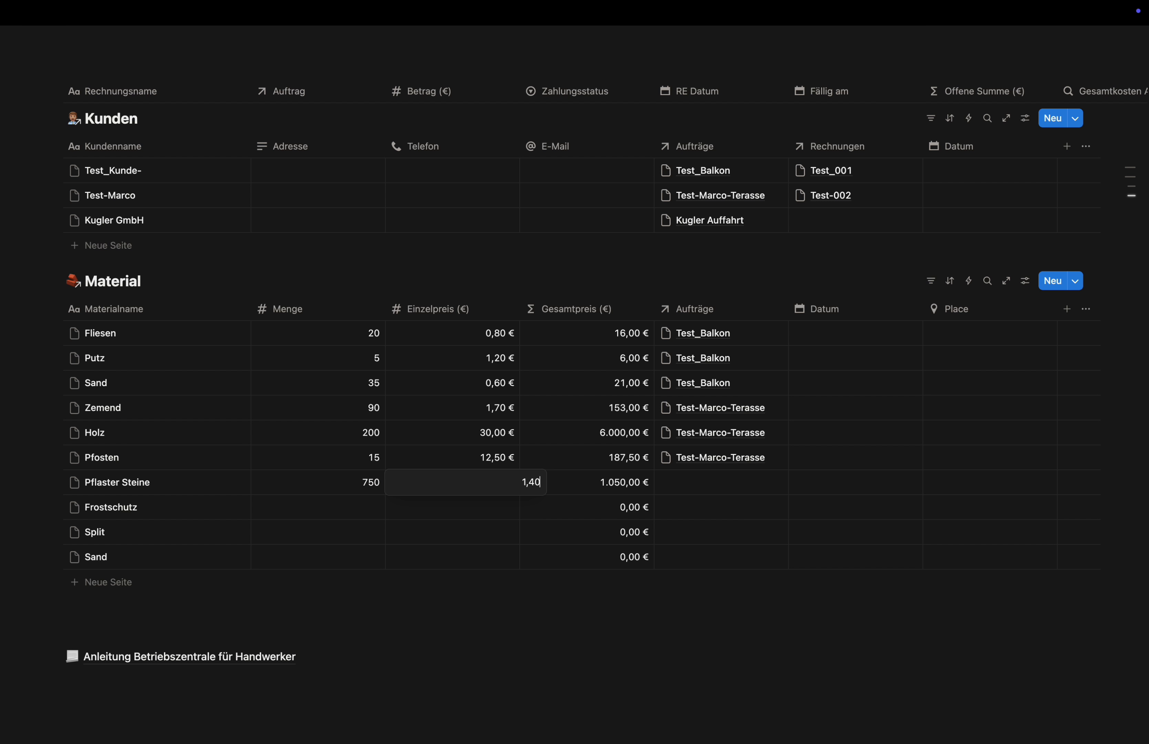
Set the Frostschutz material to a quantity of 10000 and a unit price of 0,30 €
{"action": "left_click", "coordinate": [331, 509]}
{"action": "left_click", "coordinate": [329, 508]}
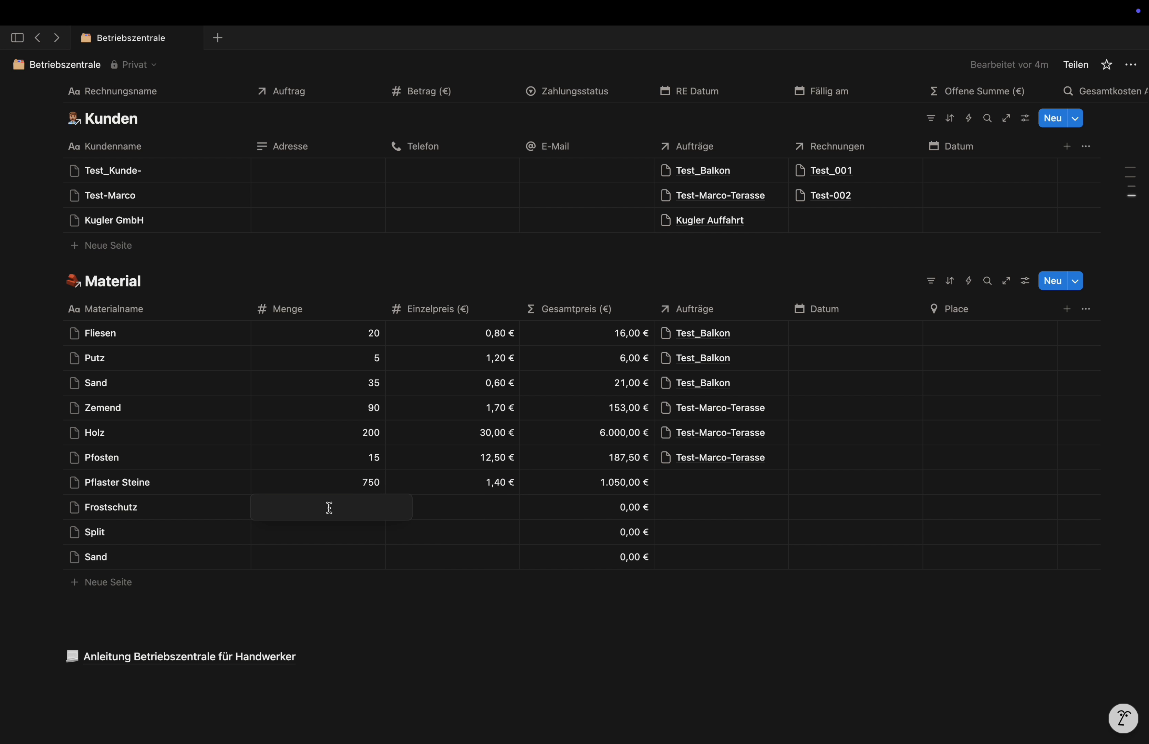
{"action": "type", "text": "10000"}
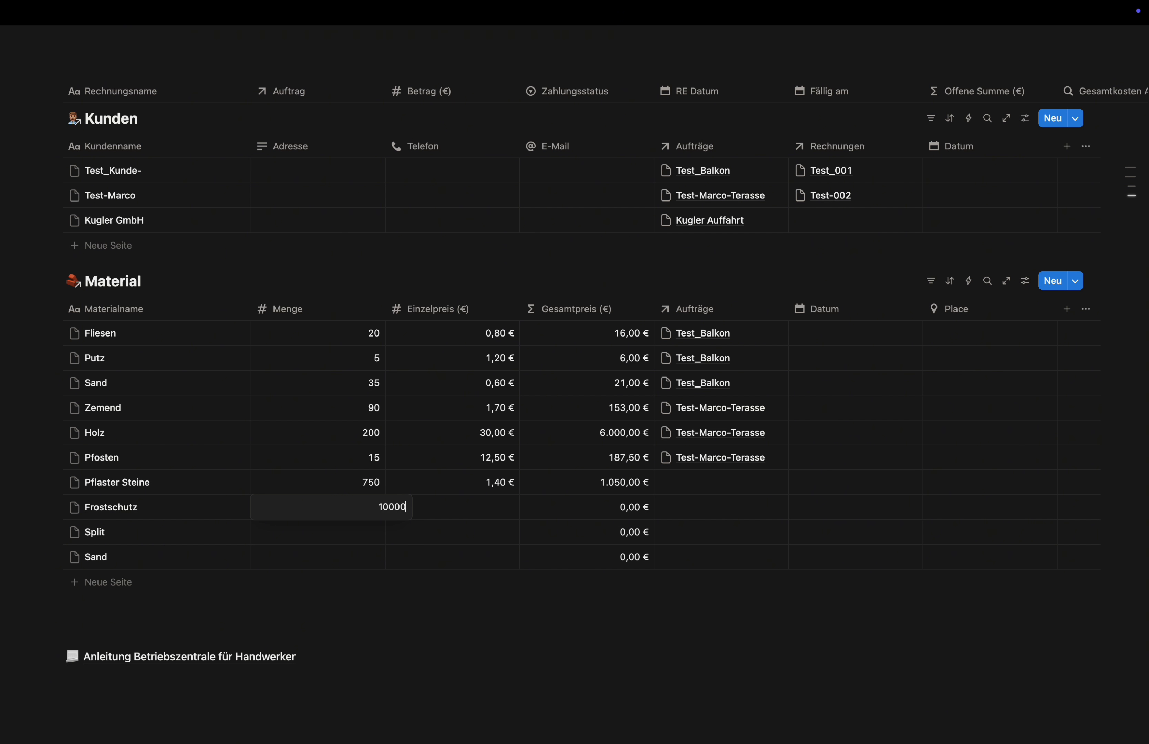
{"action": "key", "text": "Return"}
{"action": "left_click", "coordinate": [481, 511]}
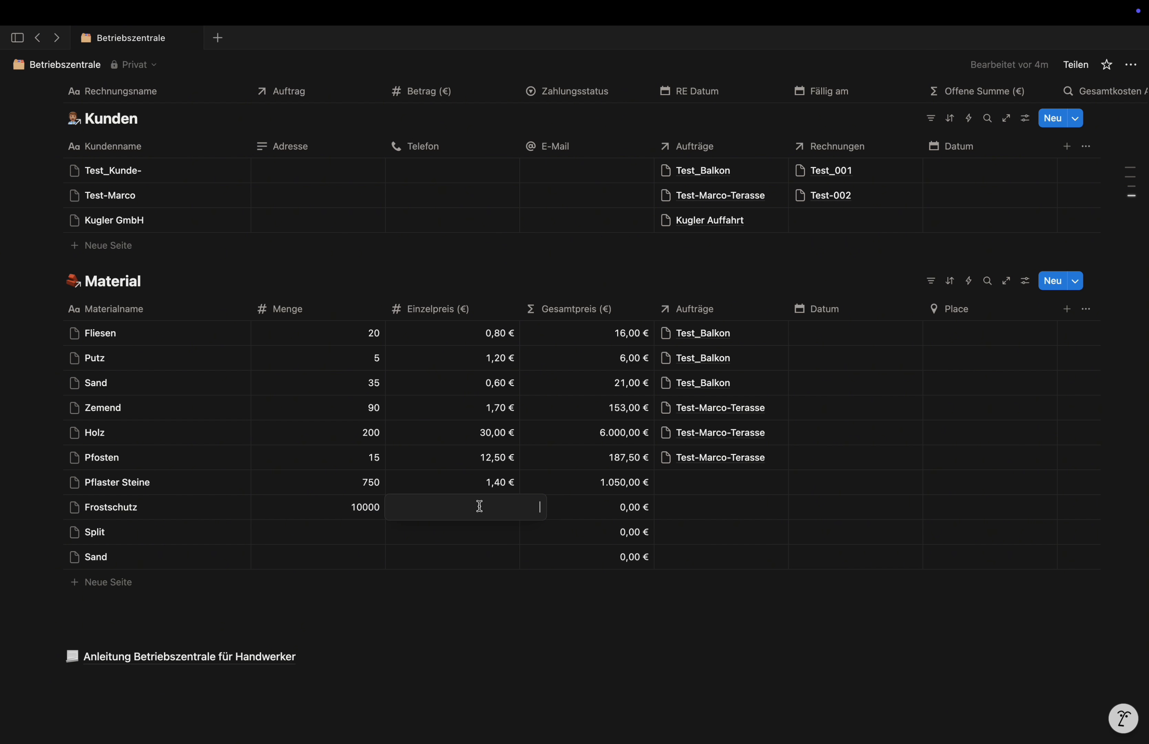
{"action": "type", "text": "0,30"}
Set the Split material to a quantity of 12000 and a unit price of 0,20 €
{"action": "left_click", "coordinate": [354, 532]}
{"action": "left_click", "coordinate": [353, 529]}
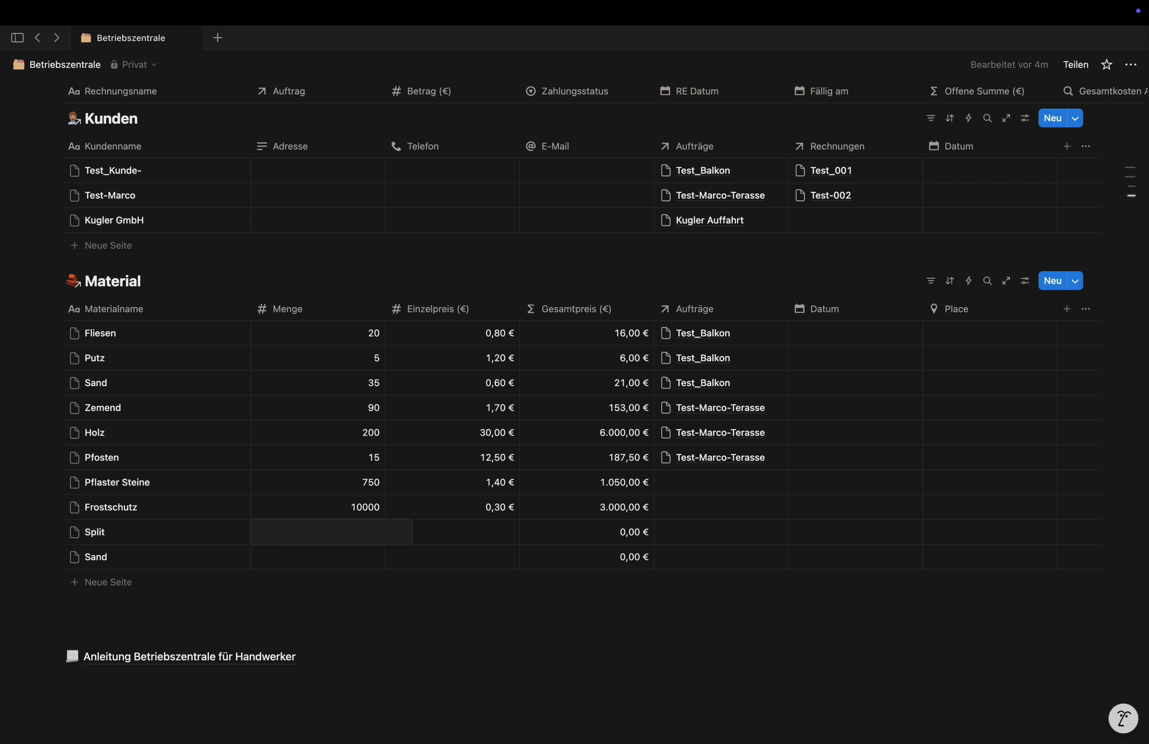
{"action": "type", "text": "120000"}
{"action": "key", "text": "BackSpace"}
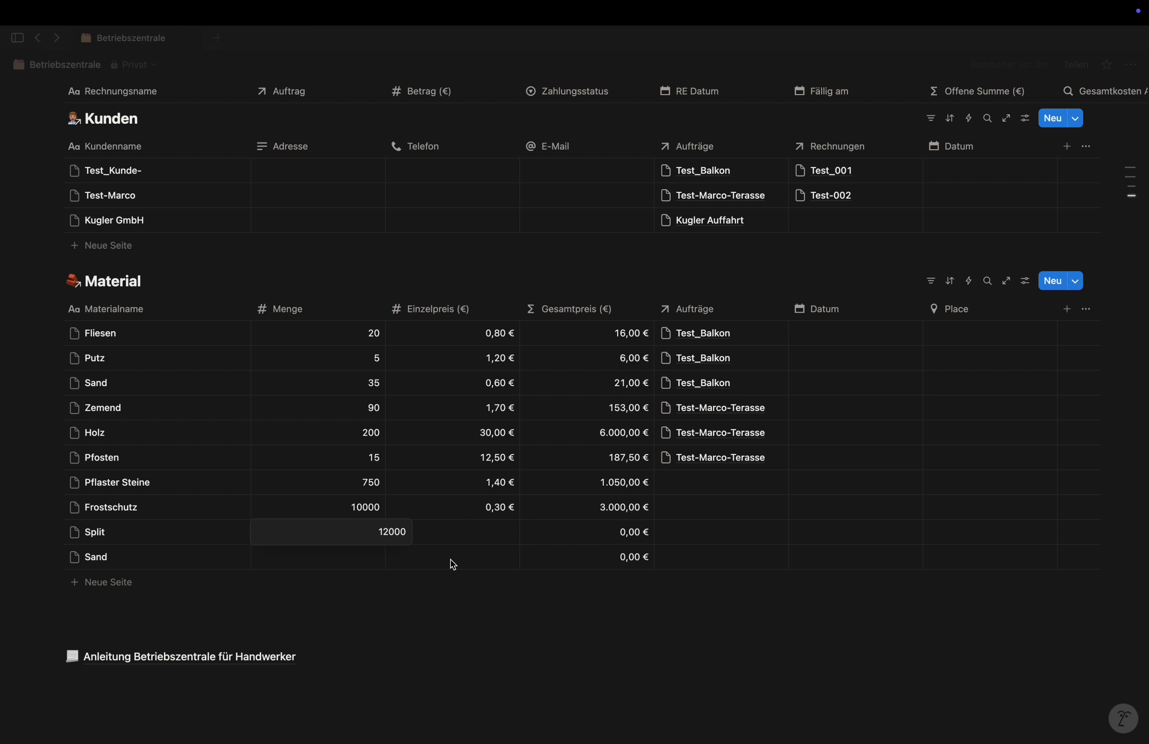
{"action": "key", "text": "Return"}
{"action": "left_click", "coordinate": [482, 531]}
{"action": "type", "text": "0,20"}
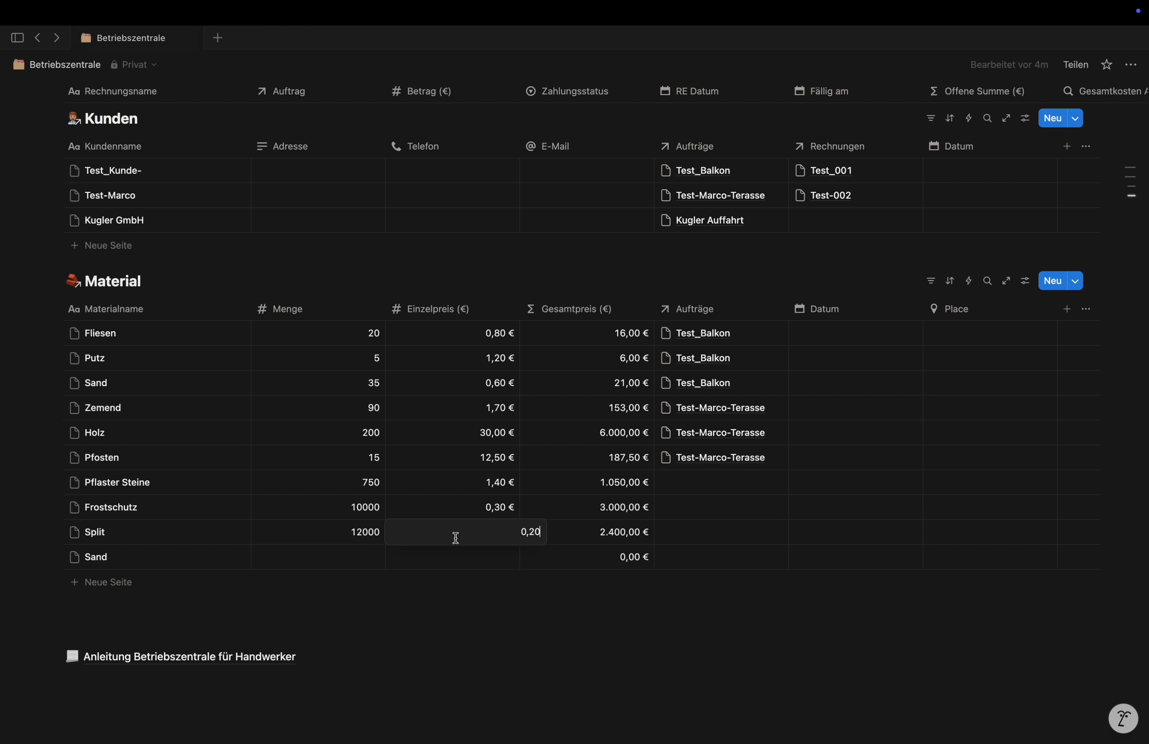
{"action": "key", "text": "Return"}
Set the newly added Sand material to a quantity of 2500 and a unit price of 0,90 €
{"action": "left_click", "coordinate": [319, 557]}
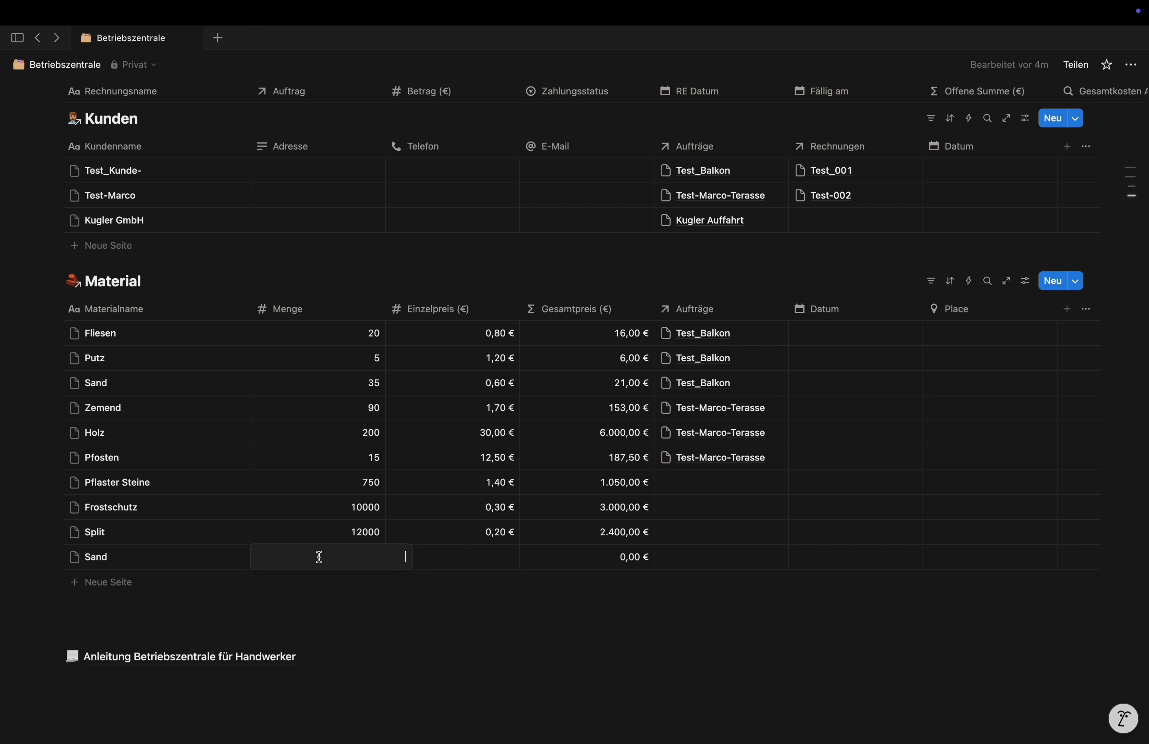
{"action": "type", "text": "2500"}
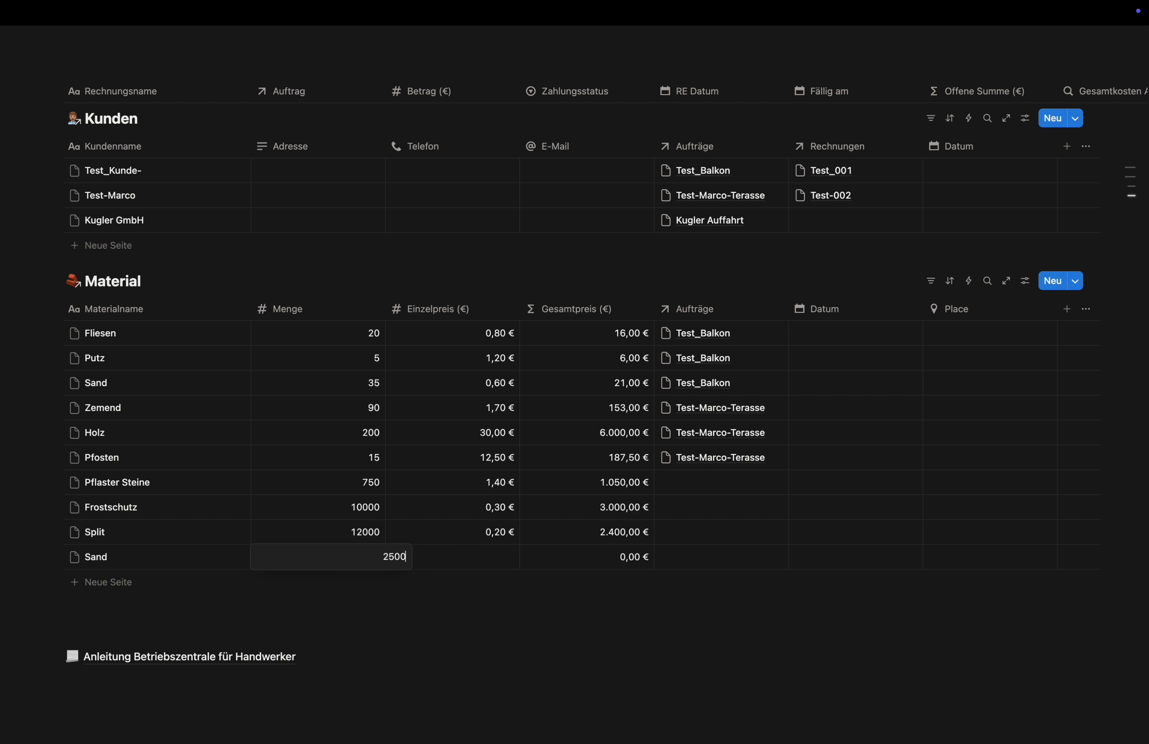
{"action": "key", "text": "Return"}
{"action": "left_click", "coordinate": [495, 556]}
{"action": "type", "text": "0,9"}
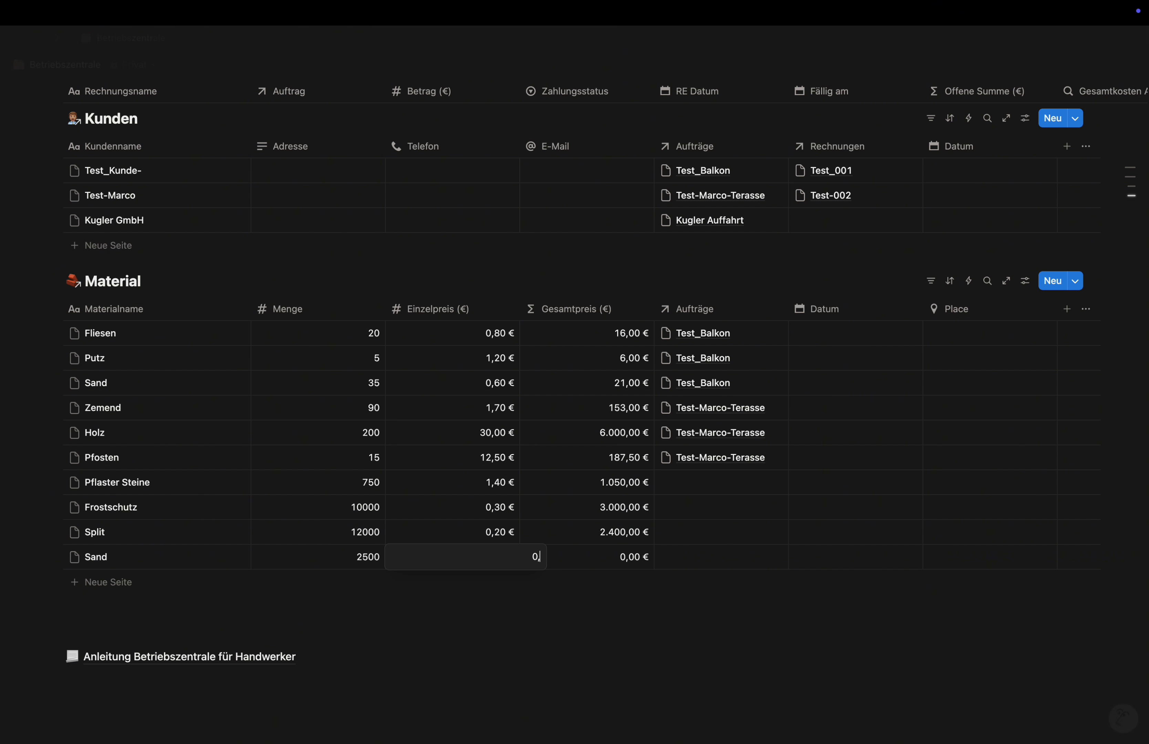
{"action": "key", "text": "Return"}
Link the Pflaster Steine and Frostschutz materials to the order Kugler Auffahrt
{"action": "left_click", "coordinate": [719, 482]}
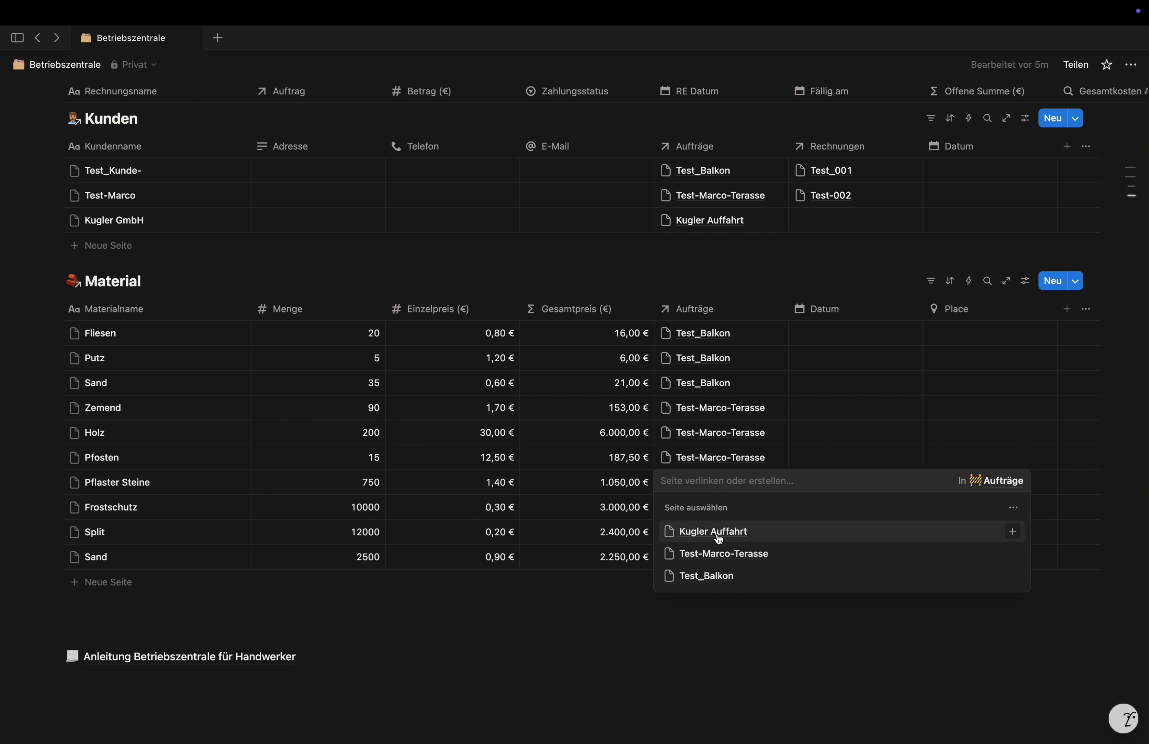
{"action": "left_click", "coordinate": [719, 531]}
{"action": "key", "text": "Escape"}
{"action": "left_click", "coordinate": [691, 514]}
{"action": "left_click", "coordinate": [690, 555]}
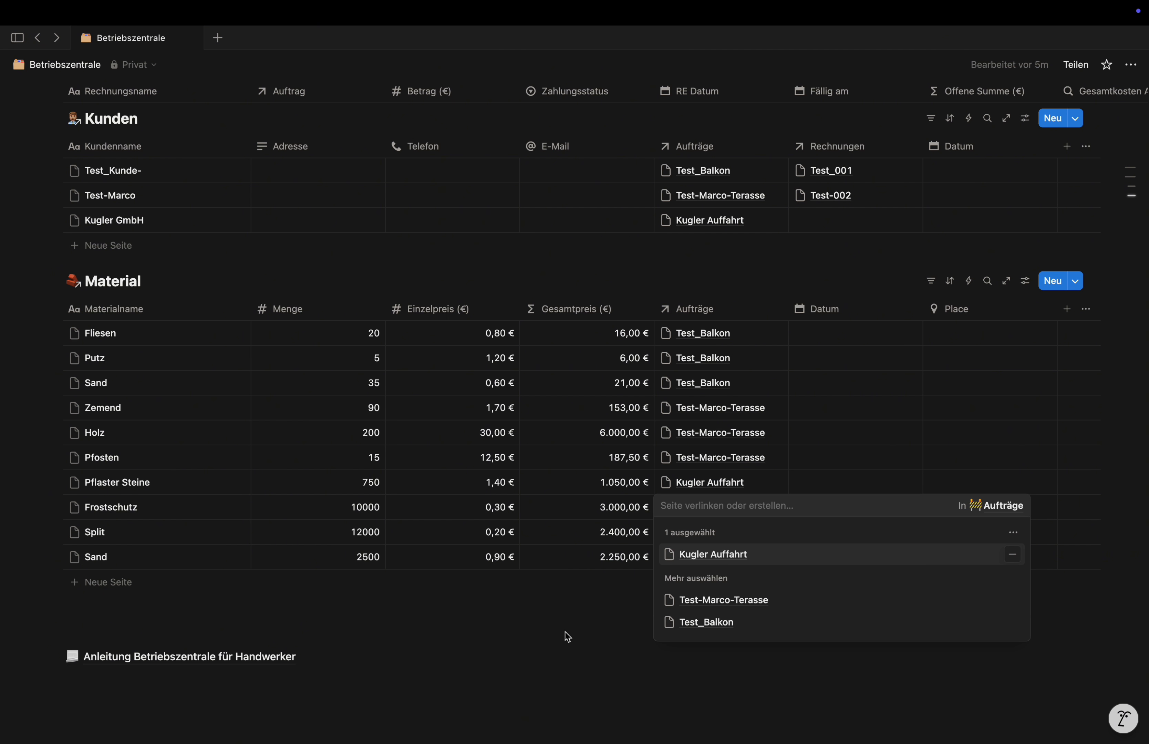
{"action": "key", "text": "Escape"}
Link the Split material and the new Sand material to the order Kugler Auffahrt
{"action": "left_click", "coordinate": [705, 535]}
{"action": "left_click", "coordinate": [696, 467]}
{"action": "left_click", "coordinate": [672, 590]}
{"action": "left_click_drag", "start_coordinate": [672, 590], "coordinate": [703, 557]}
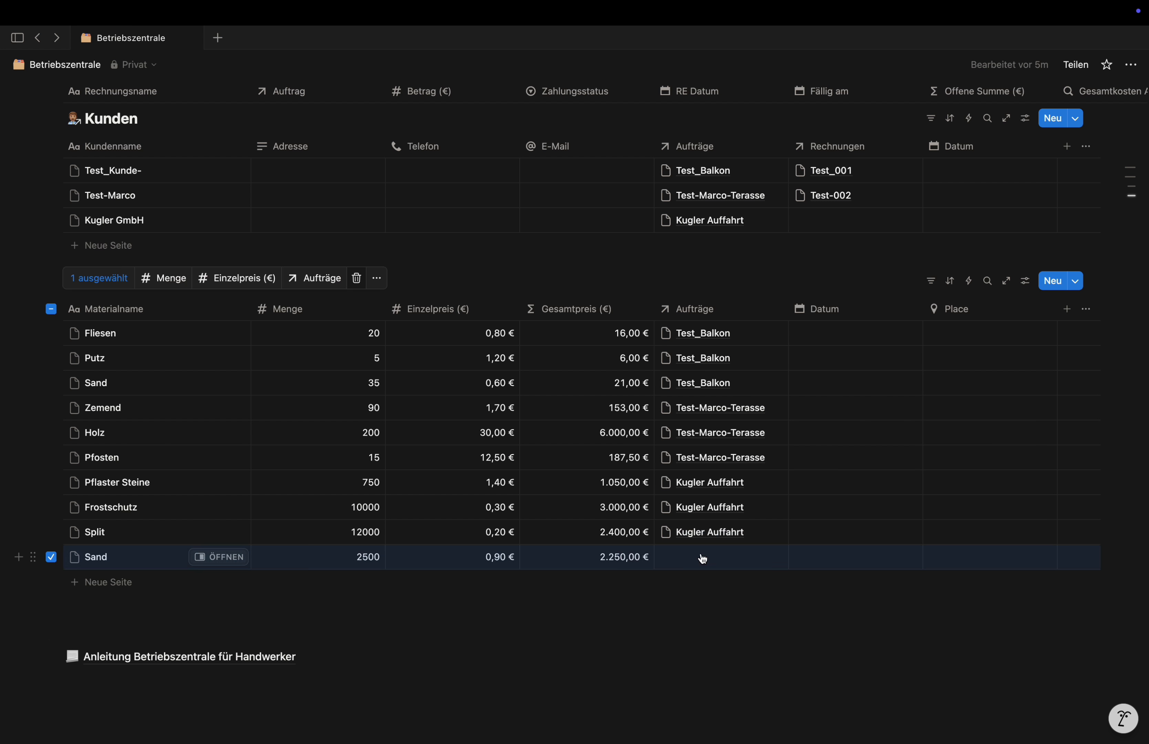
{"action": "left_click", "coordinate": [703, 558]}
{"action": "left_click", "coordinate": [701, 484]}
{"action": "key", "text": "Escape"}
Add an invoice named Kugler_001 to the Rechnungen table and link it to the order Kugler Auffahrt
{"action": "scroll", "coordinate": [761, 610], "scroll_direction": "up", "scroll_amount": 5}
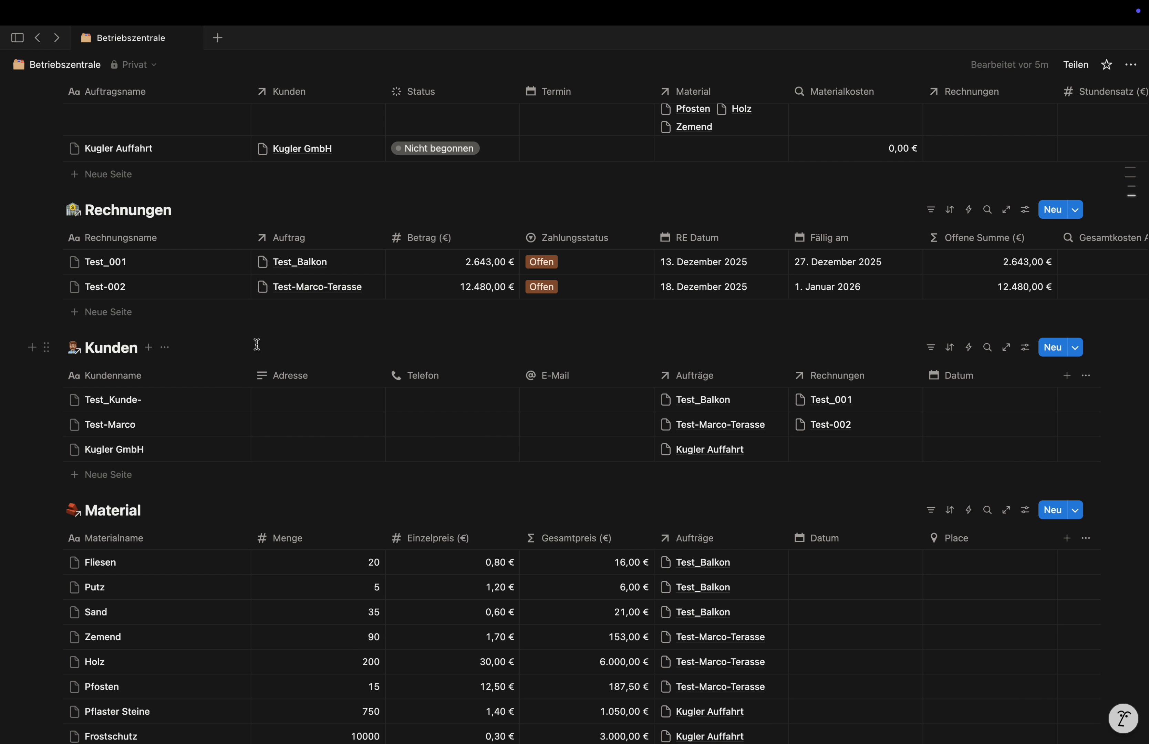
{"action": "left_click", "coordinate": [118, 312]}
{"action": "type", "text": "Kugler_001"}
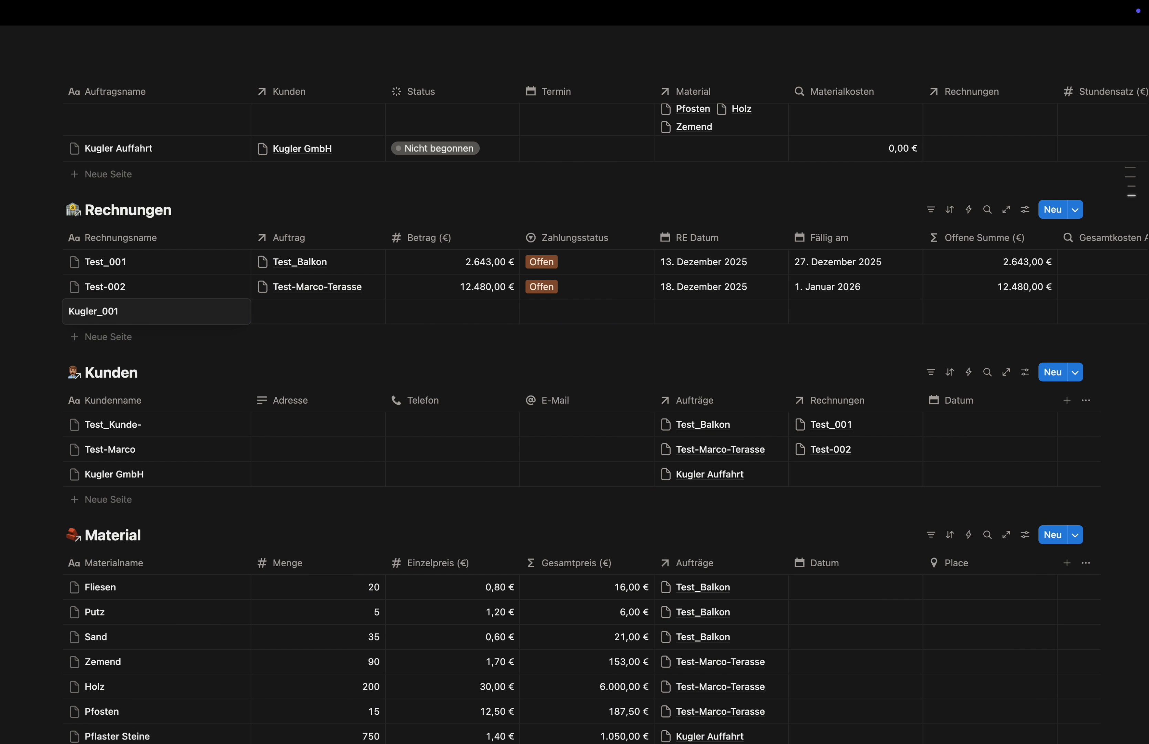
{"action": "key", "text": "Return"}
{"action": "left_click", "coordinate": [281, 309]}
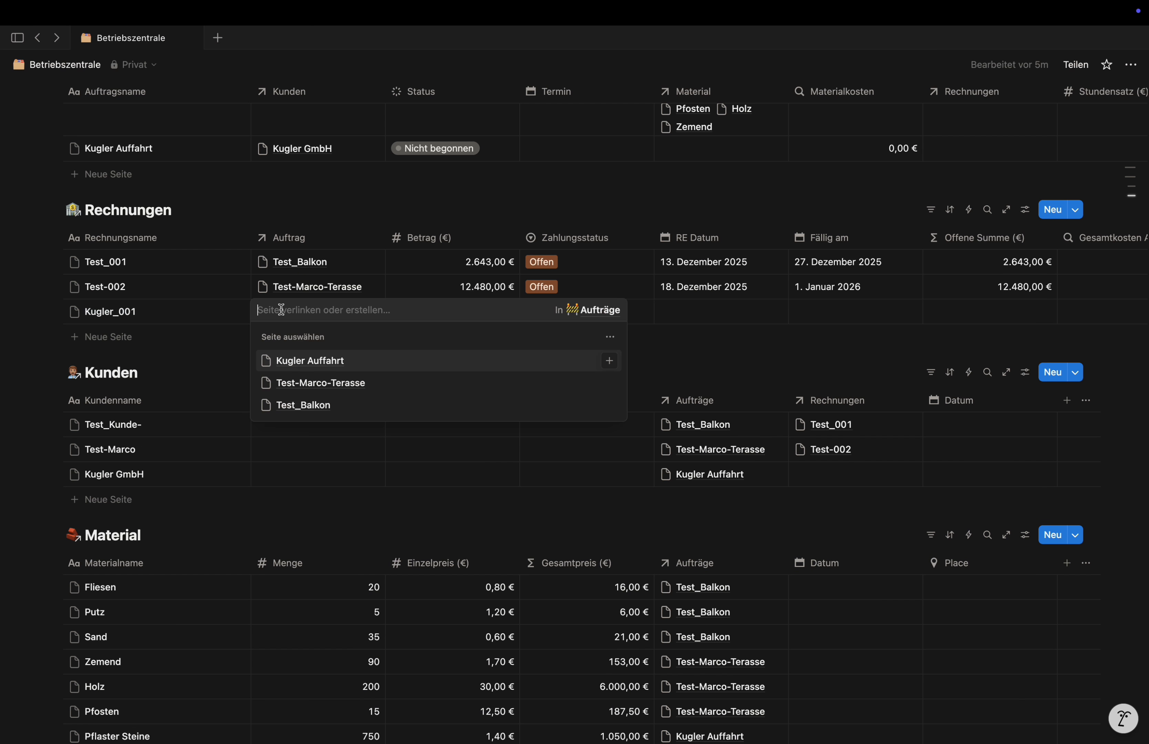
{"action": "left_click", "coordinate": [310, 366]}
{"action": "left_click", "coordinate": [676, 355]}
Set the Kugler_001 invoice's payment status to Offen and its invoice date to 23. Dezember 2025
{"action": "left_click", "coordinate": [597, 318]}
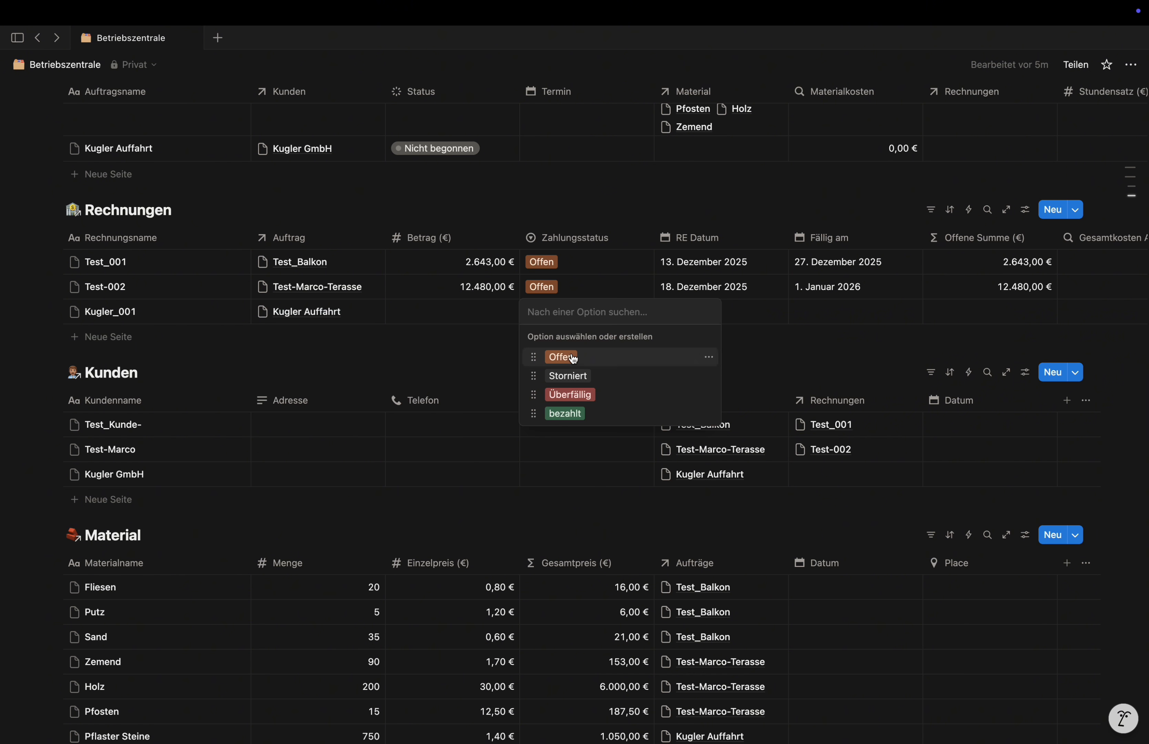
{"action": "left_click", "coordinate": [571, 357]}
{"action": "left_click", "coordinate": [720, 315]}
{"action": "left_click", "coordinate": [703, 471]}
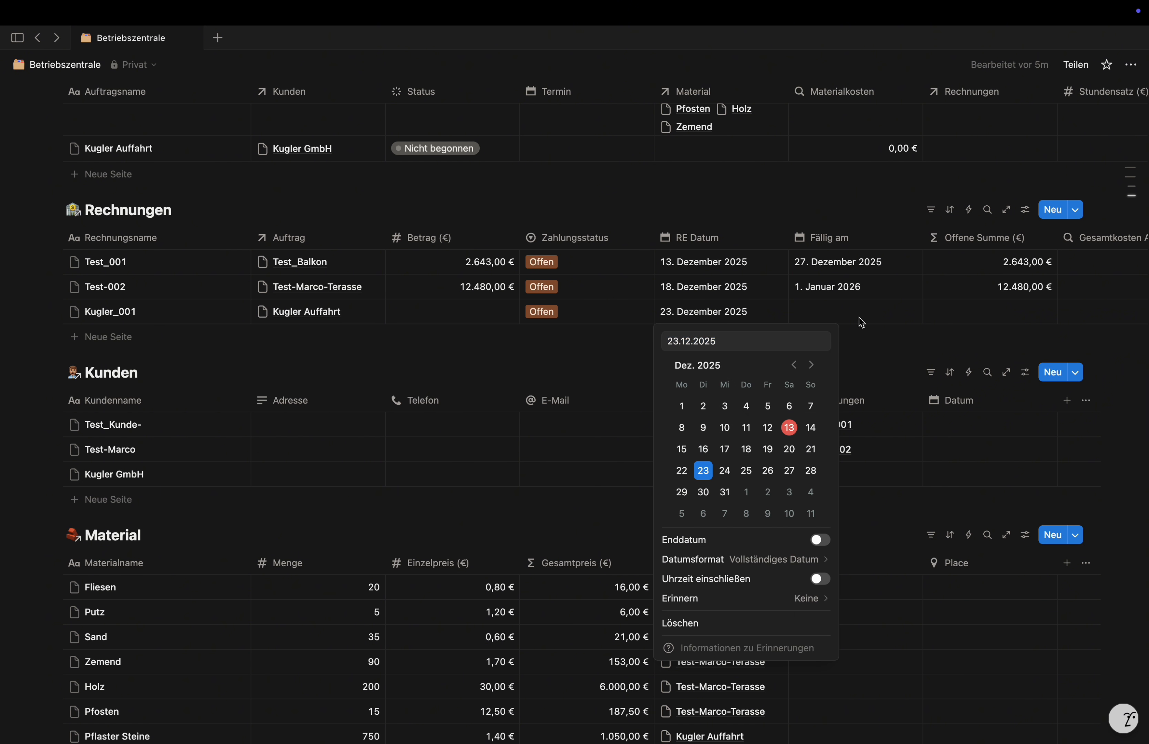
Set the Kugler_001 invoice's due date to 6. Januar 2026
{"action": "left_click", "coordinate": [851, 313]}
{"action": "left_click", "coordinate": [851, 313]}
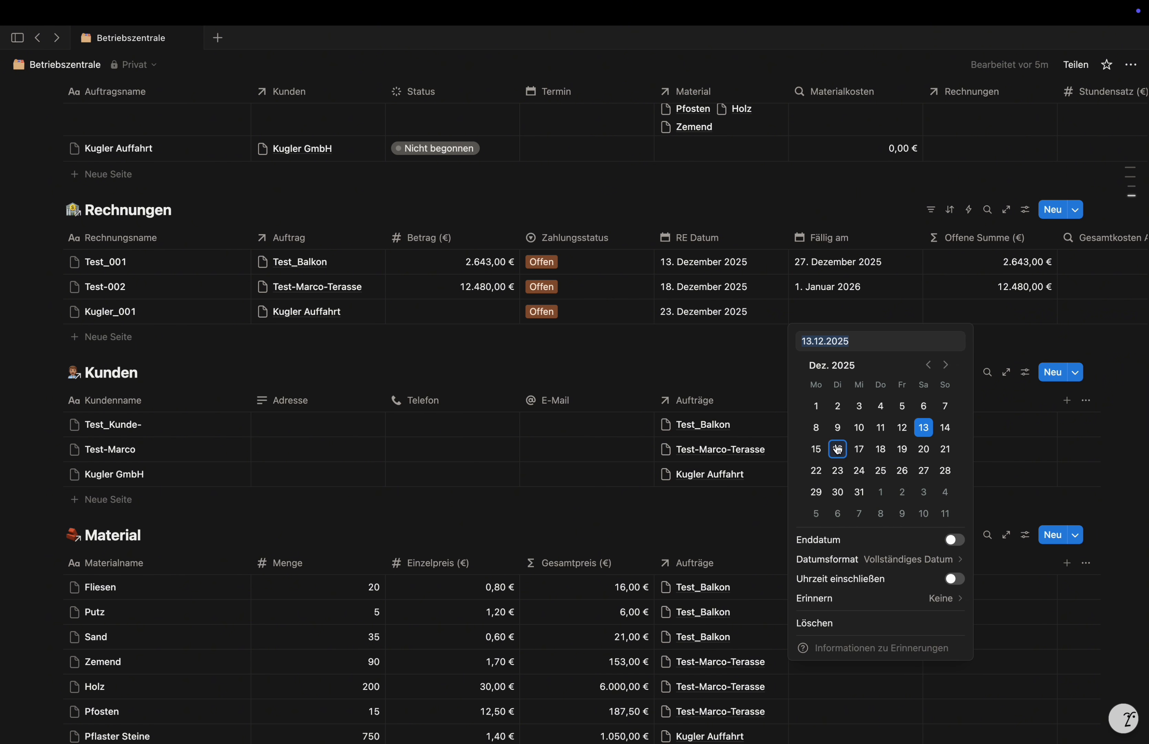
{"action": "left_click", "coordinate": [837, 512]}
{"action": "left_click", "coordinate": [760, 383]}
Set the Termin of the order Kugler Auffahrt to 15. Dezember 2025
{"action": "scroll", "coordinate": [915, 359], "scroll_direction": "up", "scroll_amount": 5}
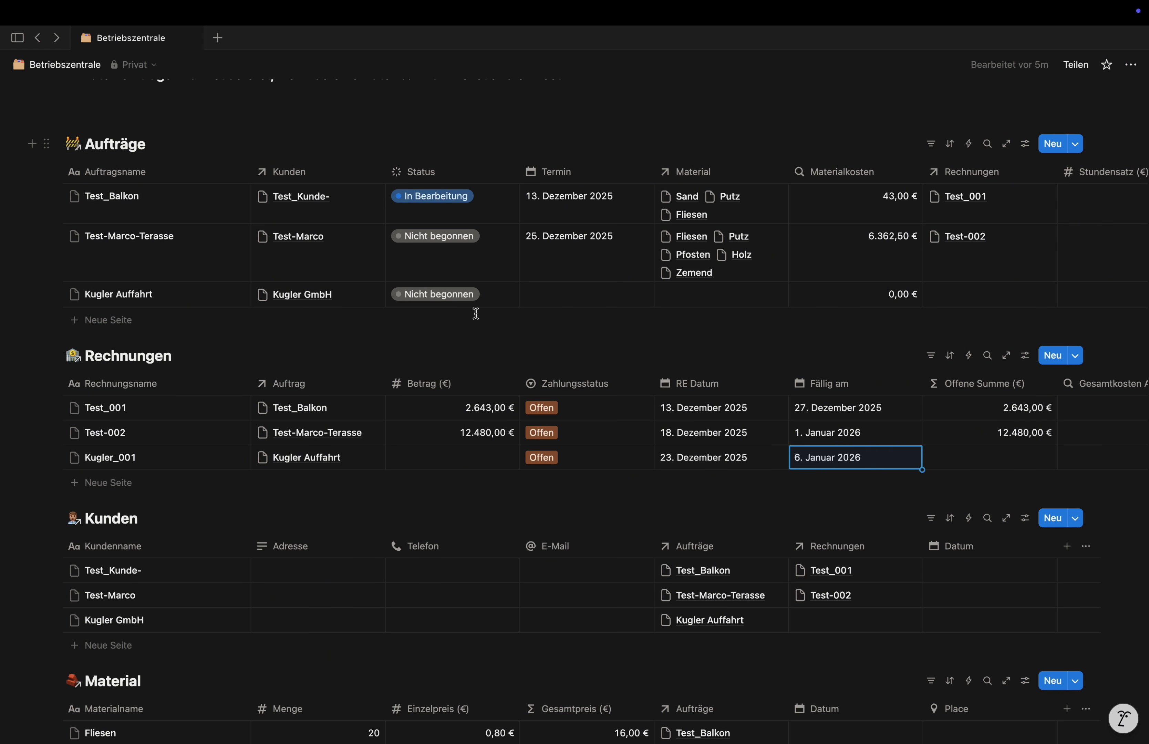
{"action": "left_click", "coordinate": [584, 302]}
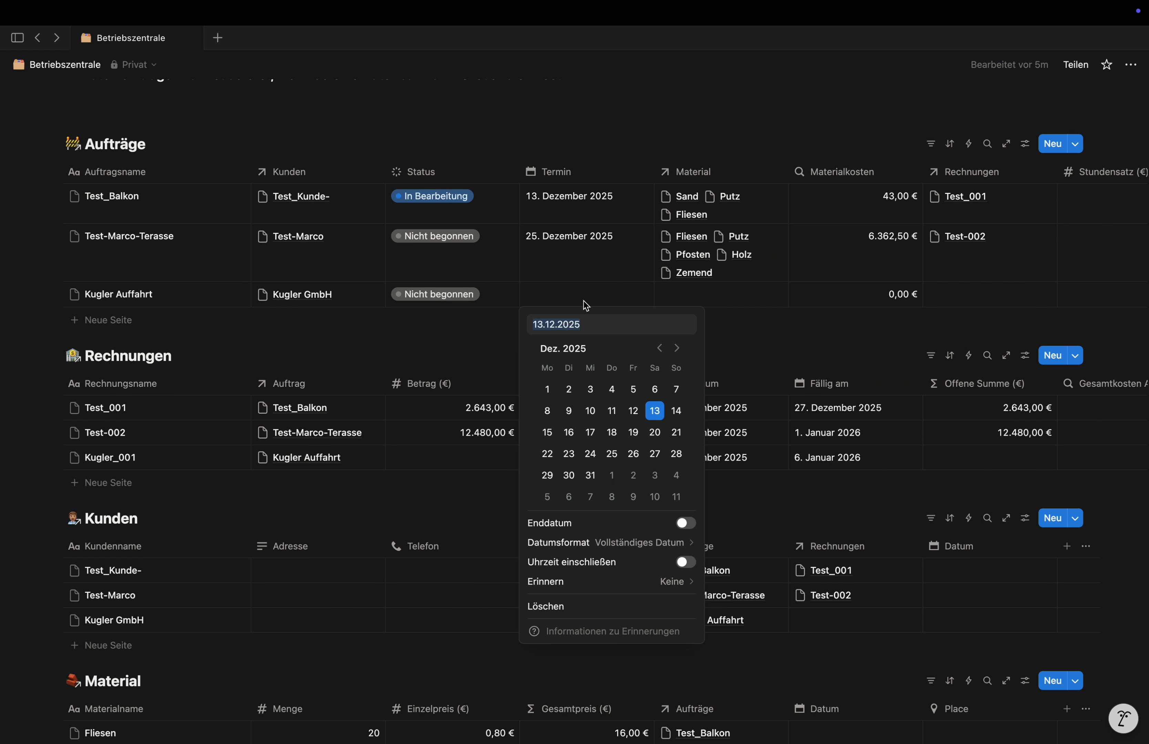
{"action": "left_click", "coordinate": [547, 432]}
{"action": "left_click", "coordinate": [785, 377]}
Select Pflaster Steine, Frostschutz and Split as the materials of the order Kugler Auffahrt
{"action": "left_click", "coordinate": [709, 302]}
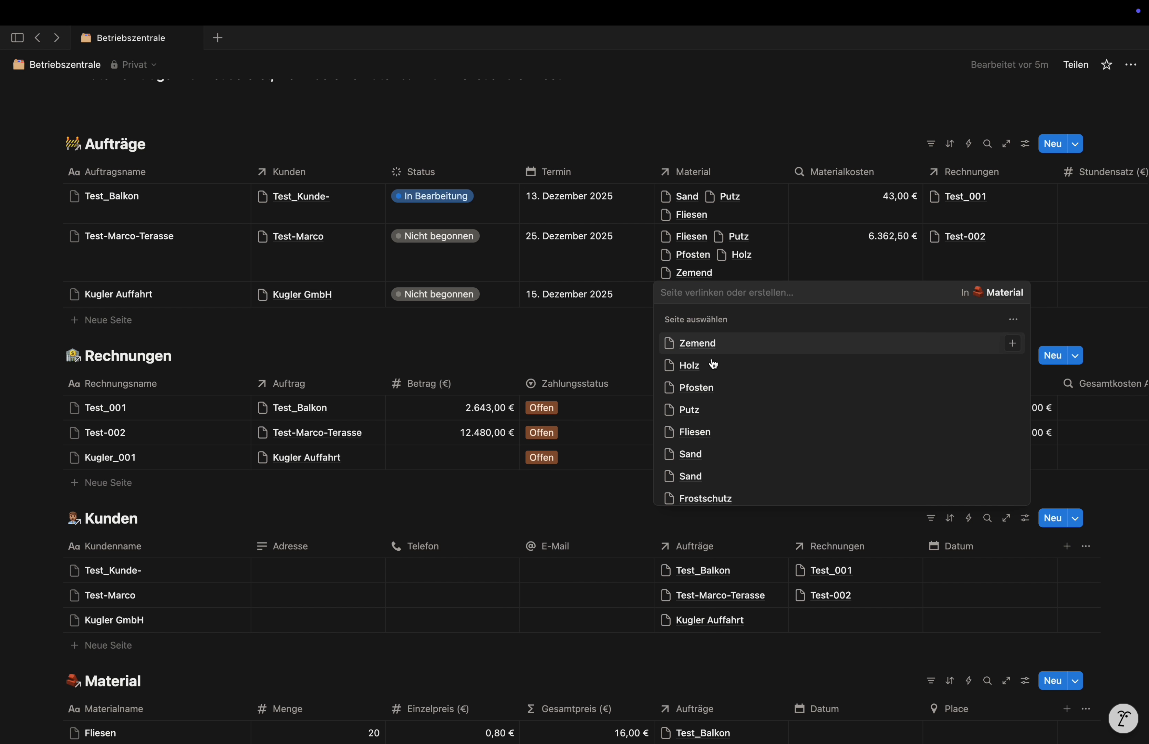
{"action": "scroll", "coordinate": [714, 370], "scroll_direction": "down", "scroll_amount": 3}
{"action": "scroll", "coordinate": [715, 478], "scroll_direction": "up", "scroll_amount": 3}
{"action": "scroll", "coordinate": [712, 468], "scroll_direction": "down", "scroll_amount": 1}
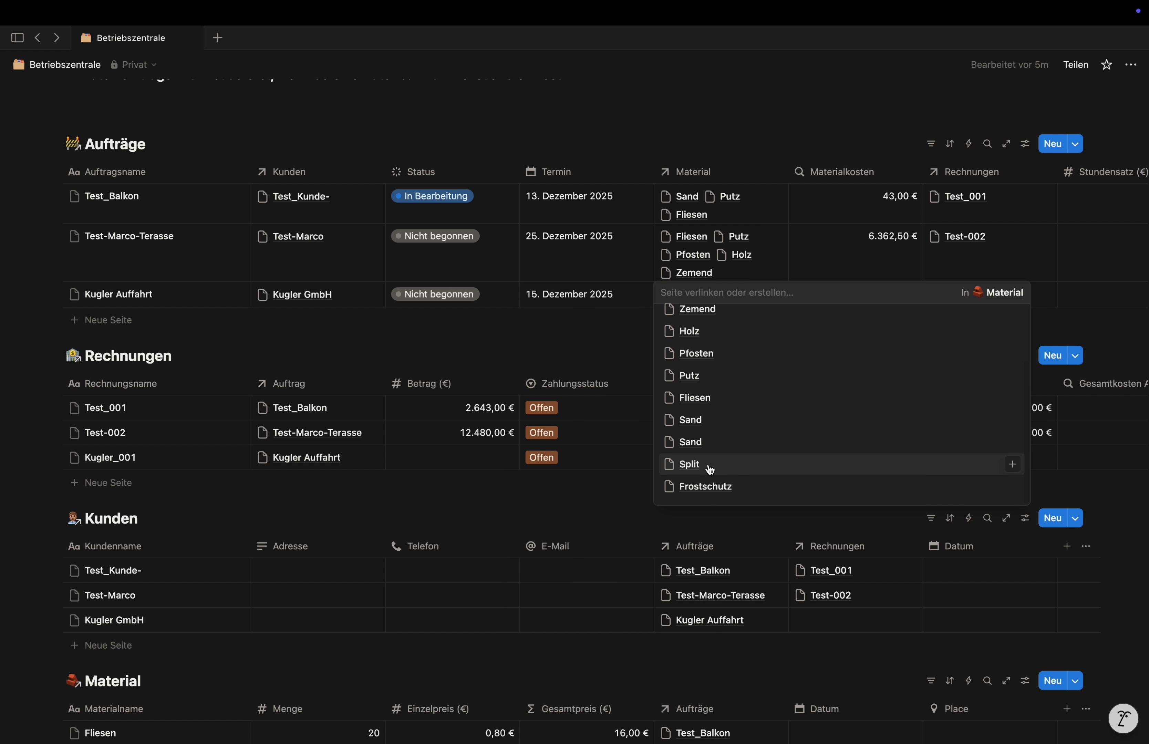
{"action": "left_click", "coordinate": [709, 469]}
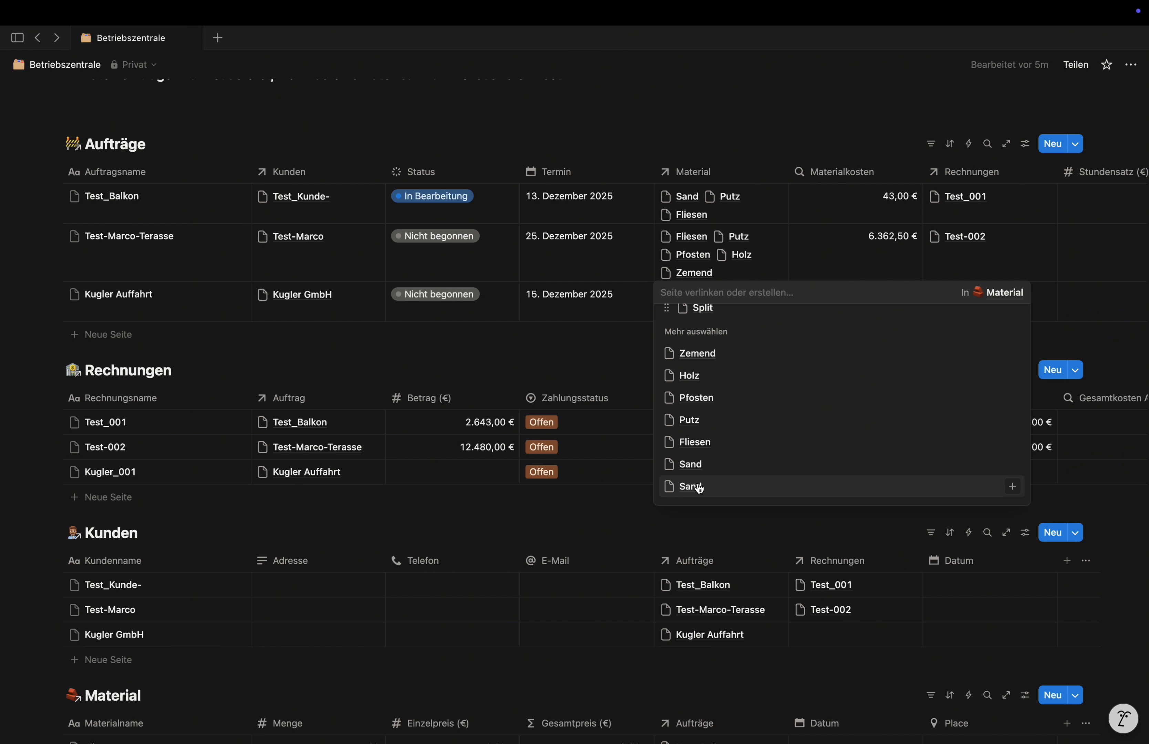
{"action": "left_click", "coordinate": [627, 508]}
Rename the Sand material linked to Kugler Auffahrt as Sand Kugler
{"action": "scroll", "coordinate": [623, 503], "scroll_direction": "down", "scroll_amount": 10}
{"action": "scroll", "coordinate": [623, 503], "scroll_direction": "up", "scroll_amount": 1}
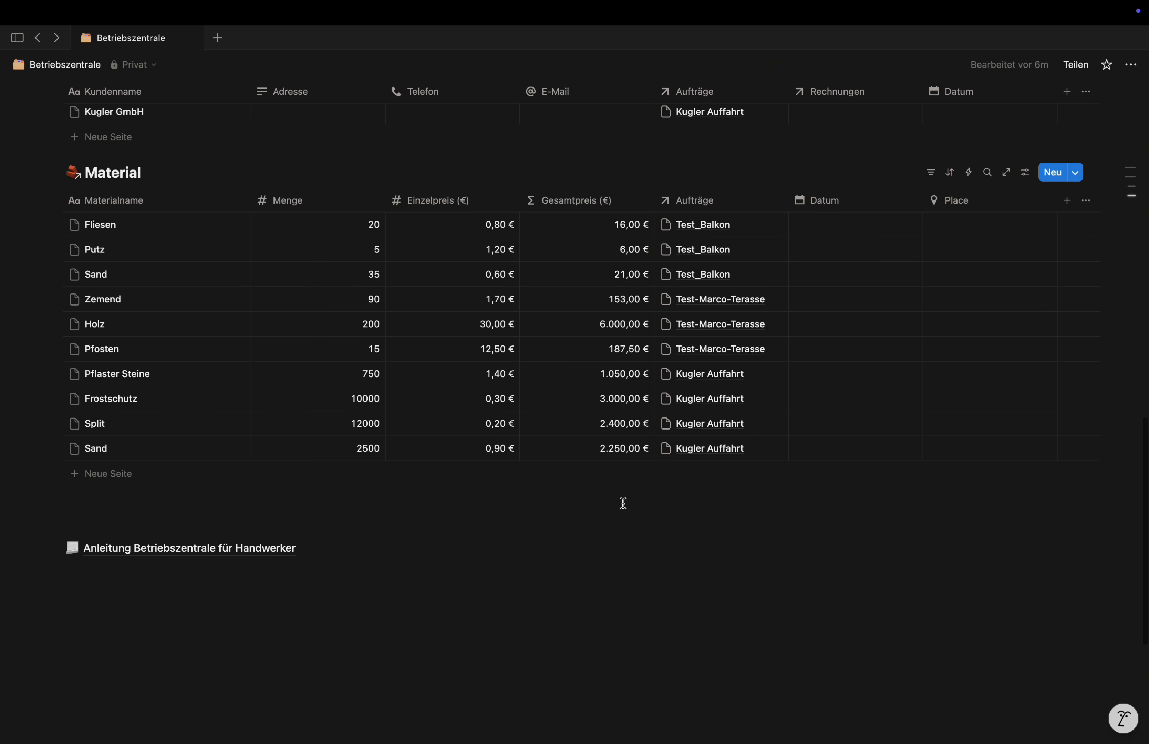
{"action": "left_click", "coordinate": [115, 450]}
{"action": "type", "text": "Kugler"}
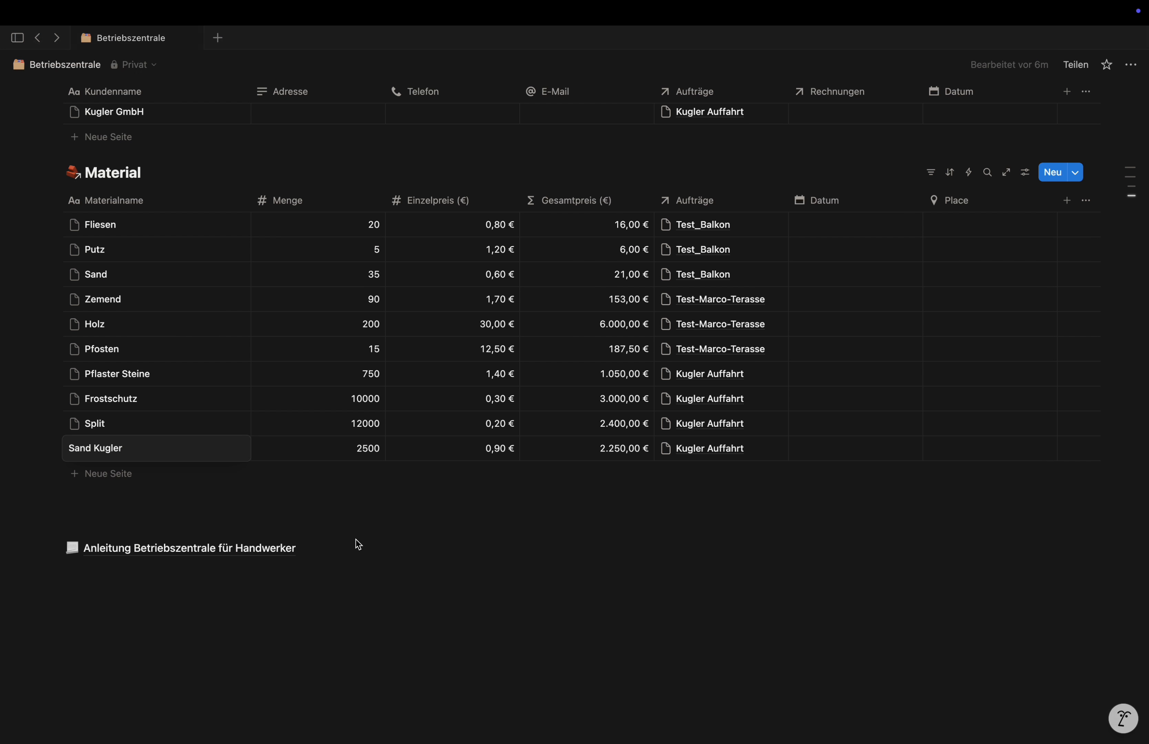
{"action": "key", "text": "Return"}
Add Sand Kugler to the linked materials of the order Kugler Auffahrt
{"action": "scroll", "coordinate": [725, 459], "scroll_direction": "up", "scroll_amount": 10}
{"action": "left_click", "coordinate": [773, 432]}
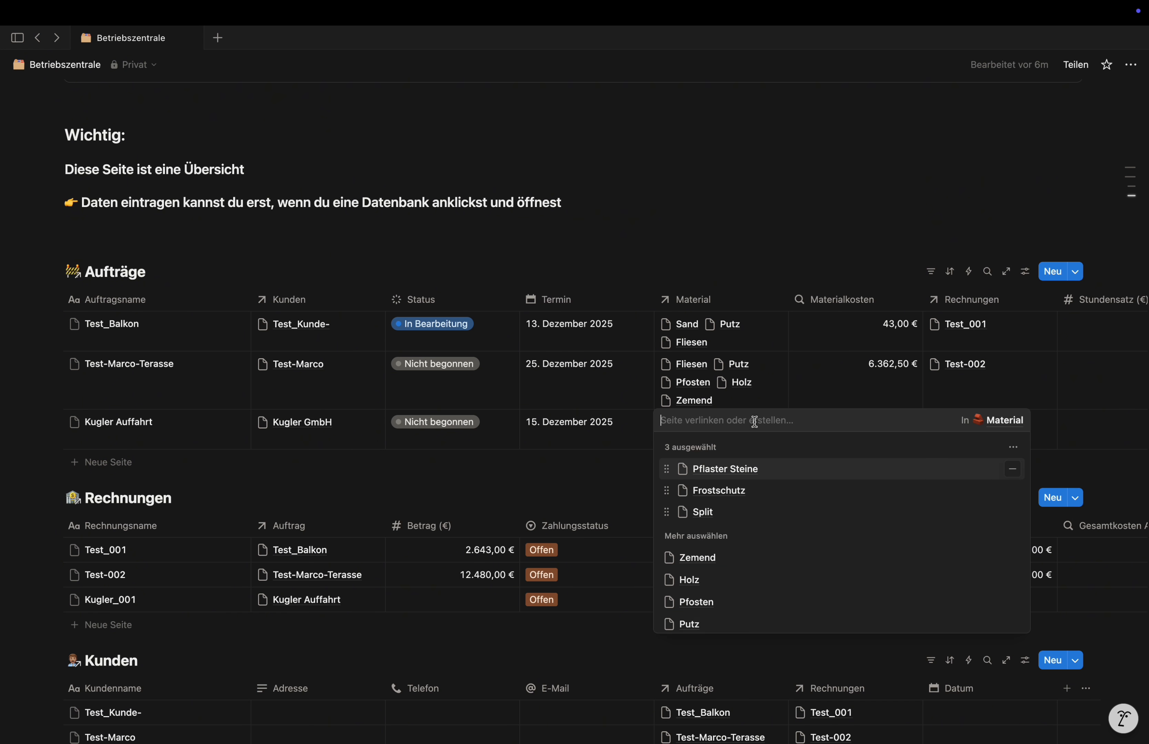
{"action": "scroll", "coordinate": [686, 599], "scroll_direction": "down", "scroll_amount": 3}
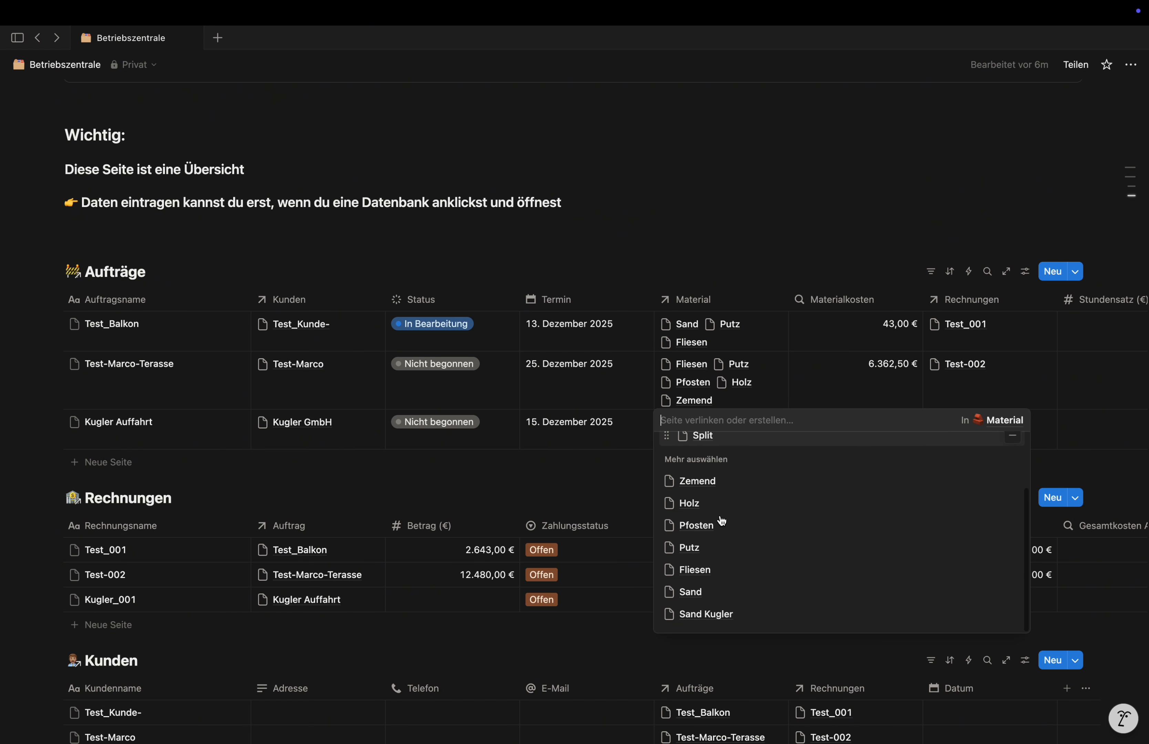
{"action": "left_click", "coordinate": [715, 615]}
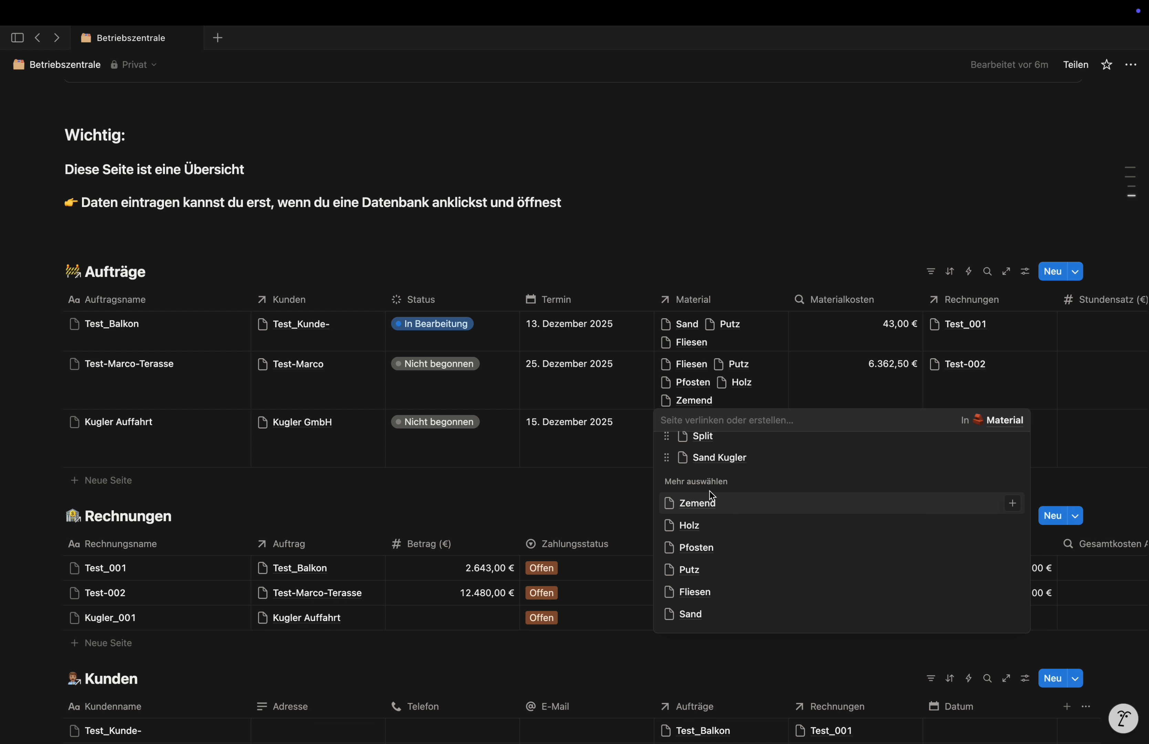
{"action": "scroll", "coordinate": [676, 502], "scroll_direction": "up", "scroll_amount": 3}
{"action": "key", "text": "Escape"}
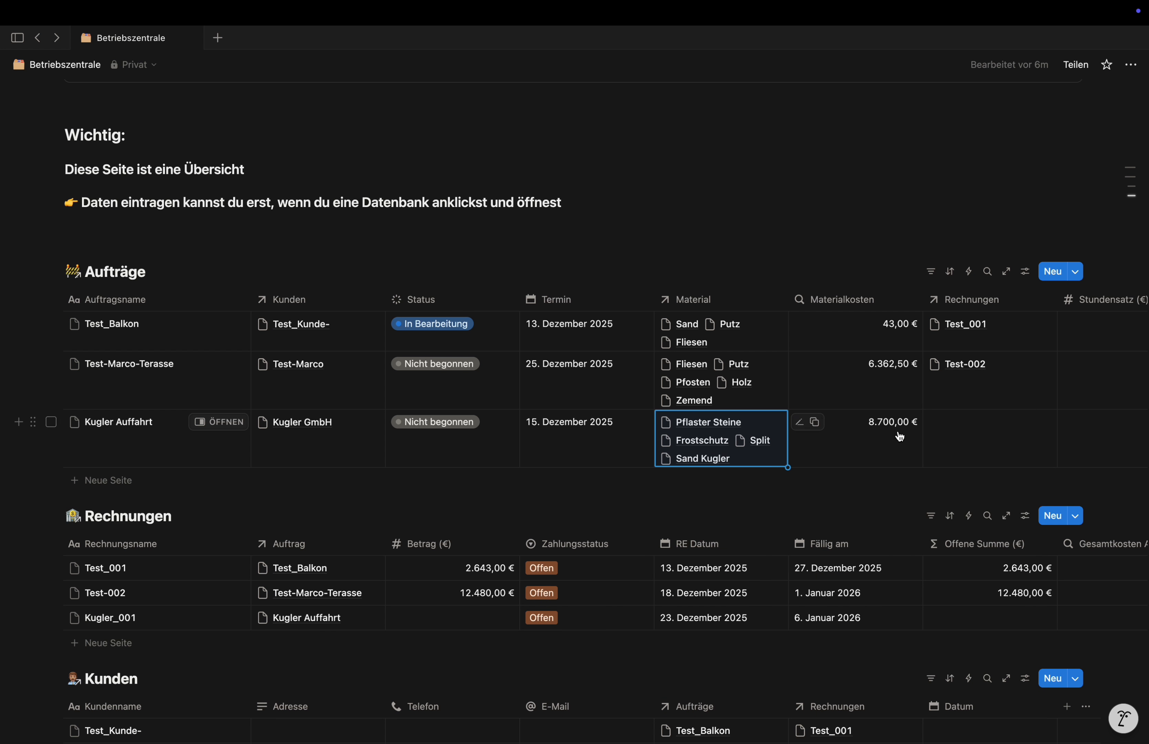
Link the invoice Kugler_001 to the order Kugler Auffahrt in the Aufträge table
{"action": "scroll", "coordinate": [824, 469], "scroll_direction": "down", "scroll_amount": 10}
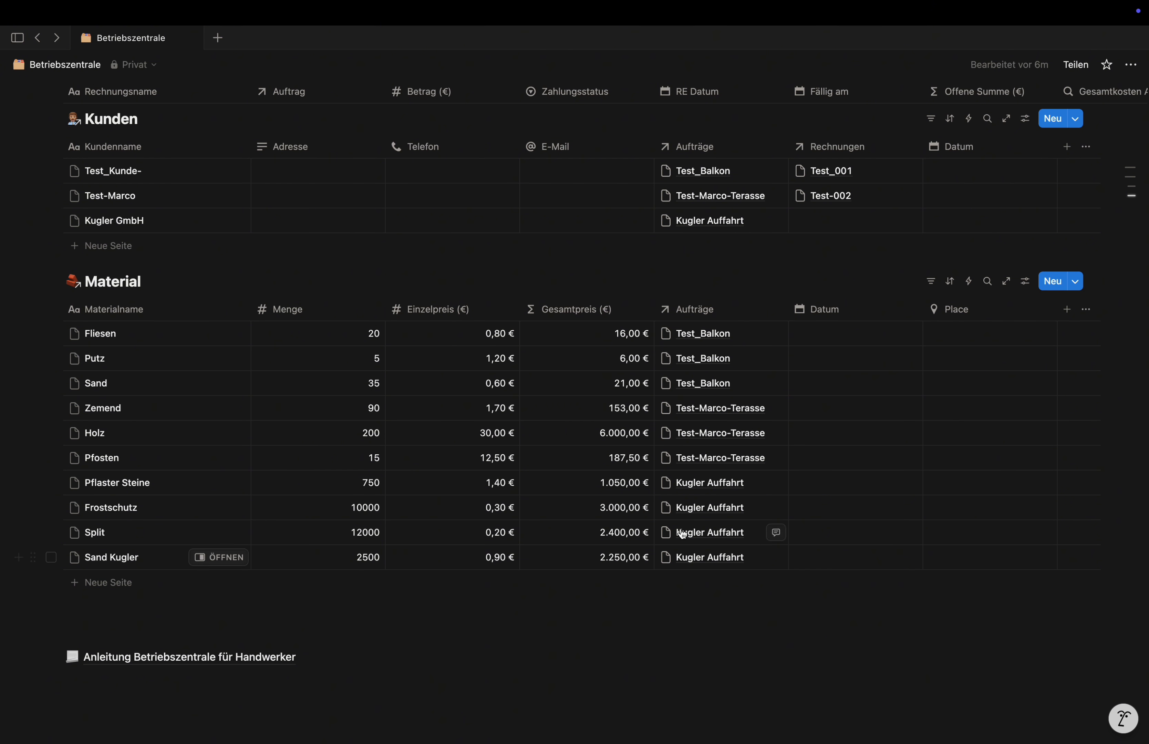
{"action": "scroll", "coordinate": [682, 534], "scroll_direction": "up", "scroll_amount": 15}
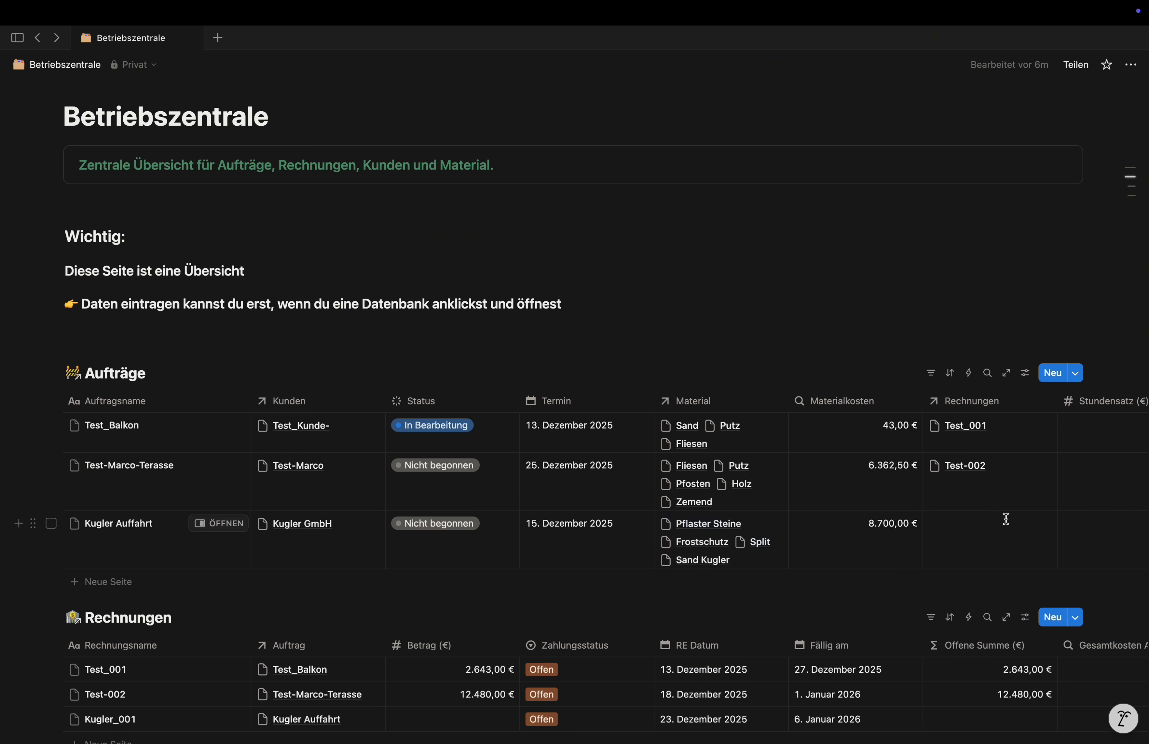
{"action": "left_click", "coordinate": [1006, 519]}
{"action": "left_click", "coordinate": [821, 616]}
{"action": "key", "text": "Escape"}
Set the order Kugler Auffahrt to an hourly rate of 60 € and 280 working hours
{"action": "scroll", "coordinate": [708, 601], "scroll_direction": "down", "scroll_amount": 5}
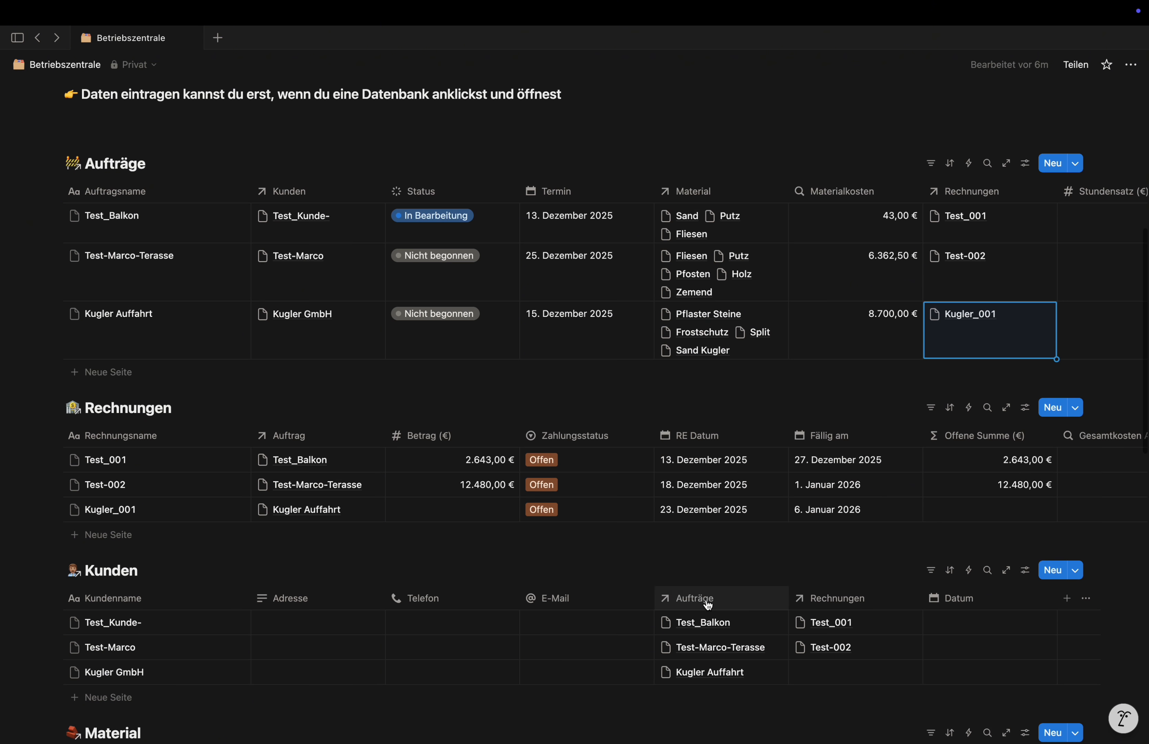
{"action": "scroll", "coordinate": [974, 341], "scroll_direction": "right", "scroll_amount": 6}
{"action": "left_click", "coordinate": [841, 338]}
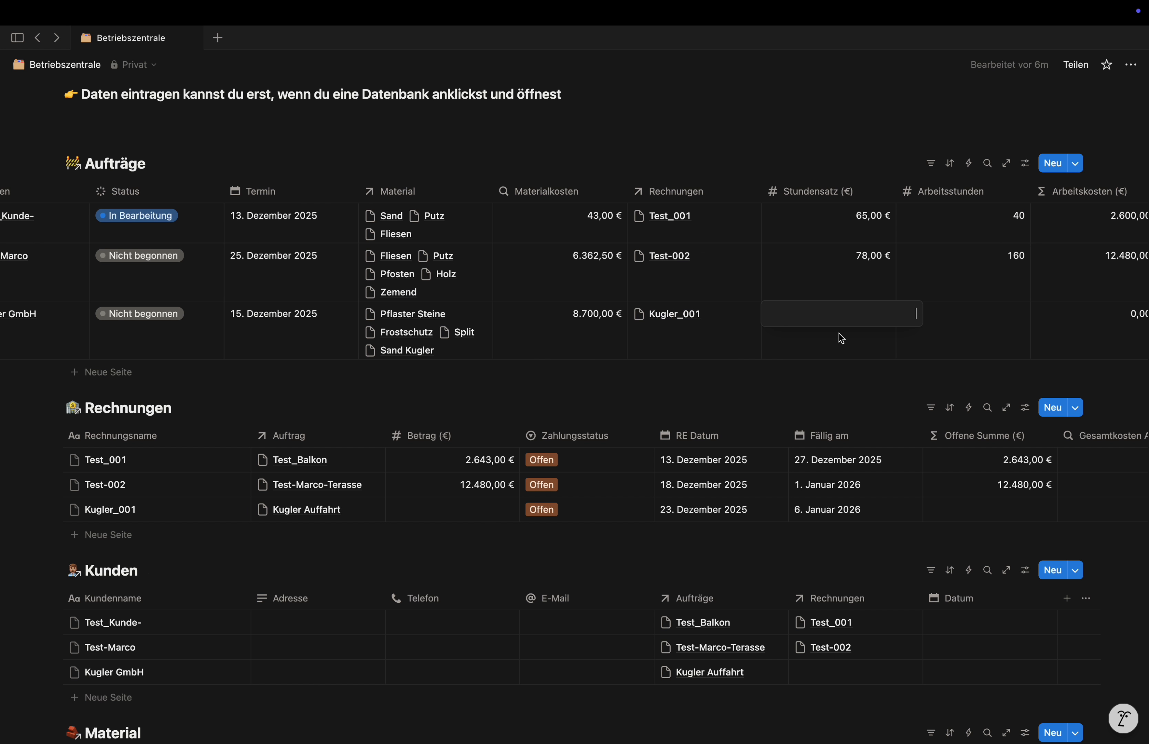
{"action": "type", "text": "60"}
{"action": "left_click", "coordinate": [997, 317]}
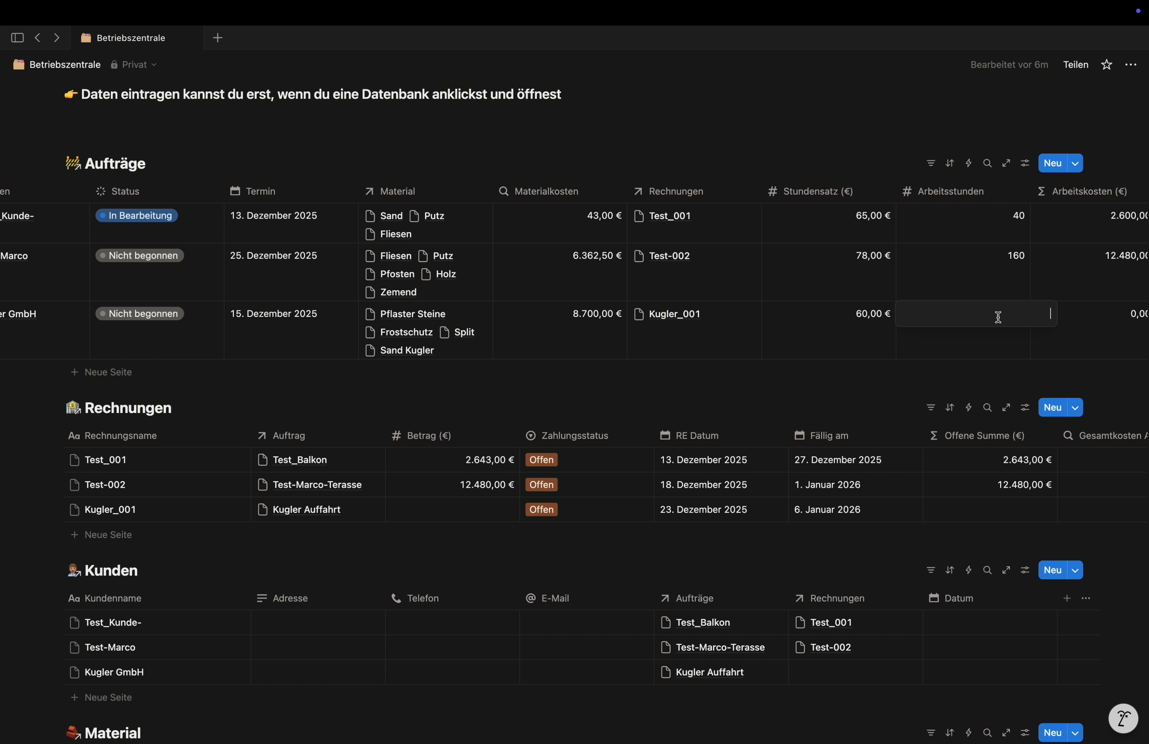
{"action": "type", "text": "280"}
{"action": "key", "text": "Return"}
Enter the order's total cost of 25.500 € as the amount of the invoice for Kugler Auffahrt
{"action": "scroll", "coordinate": [1039, 347], "scroll_direction": "right", "scroll_amount": 5}
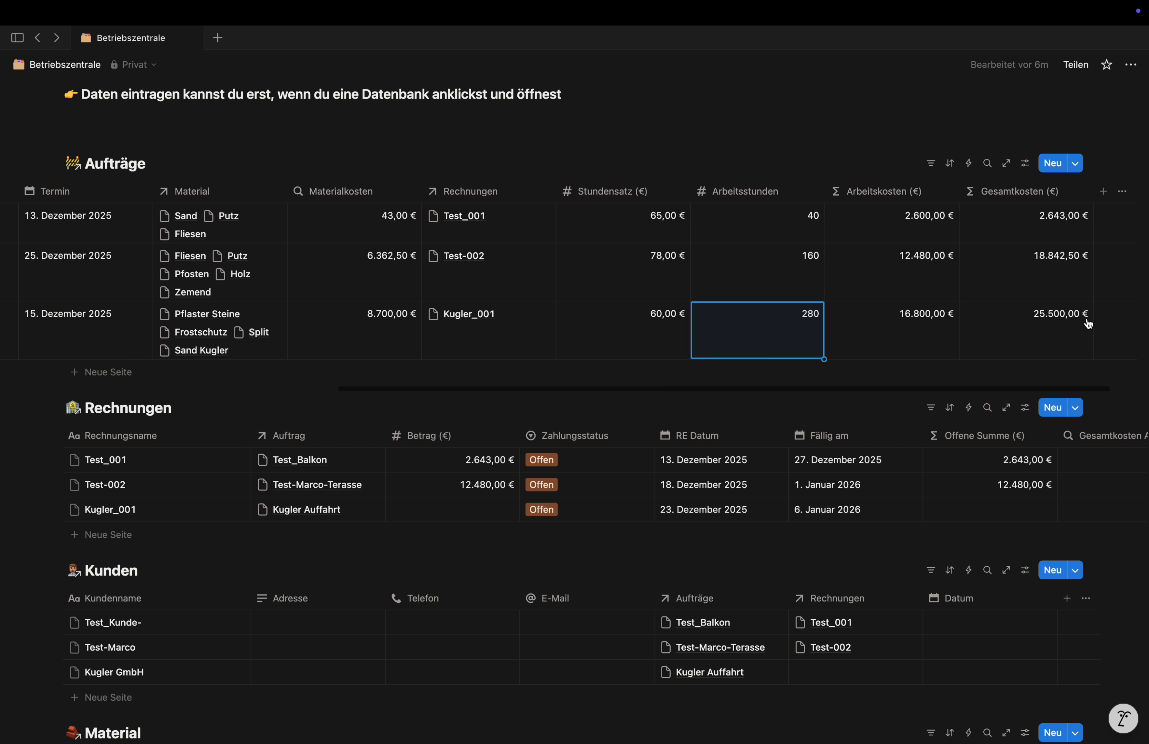
{"action": "scroll", "coordinate": [1086, 322], "scroll_direction": "right", "scroll_amount": 2}
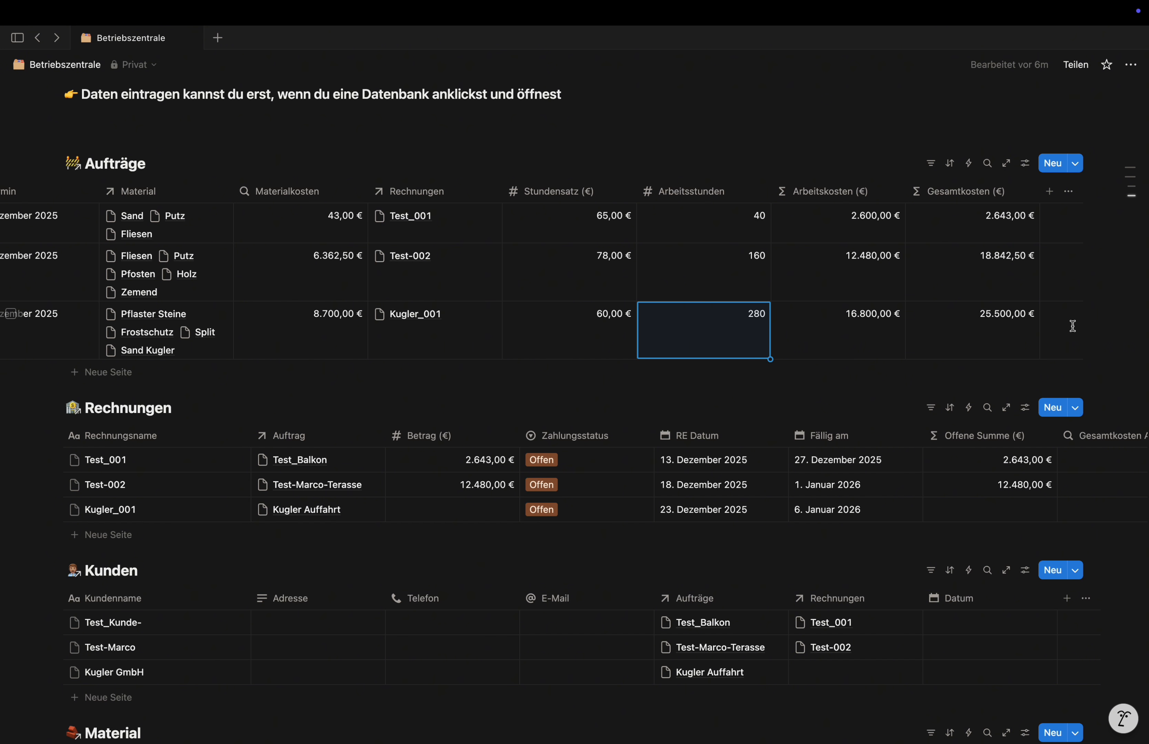
{"action": "left_click", "coordinate": [471, 510]}
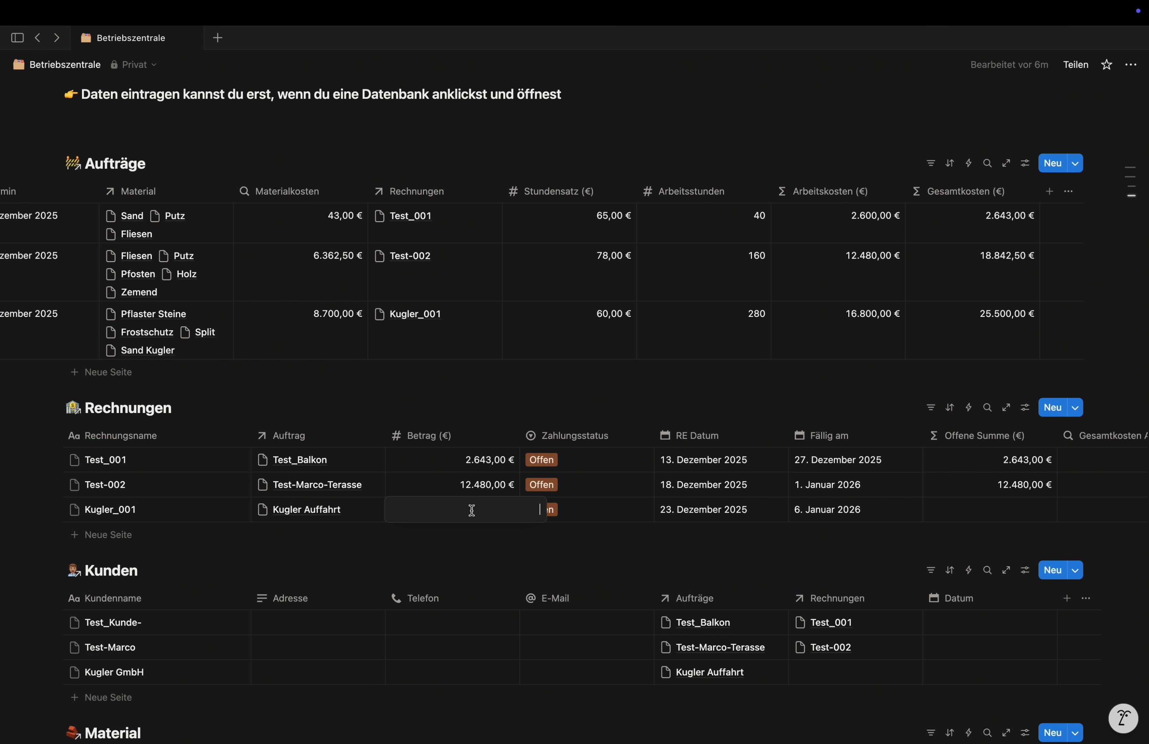
{"action": "type", "text": "25,50"}
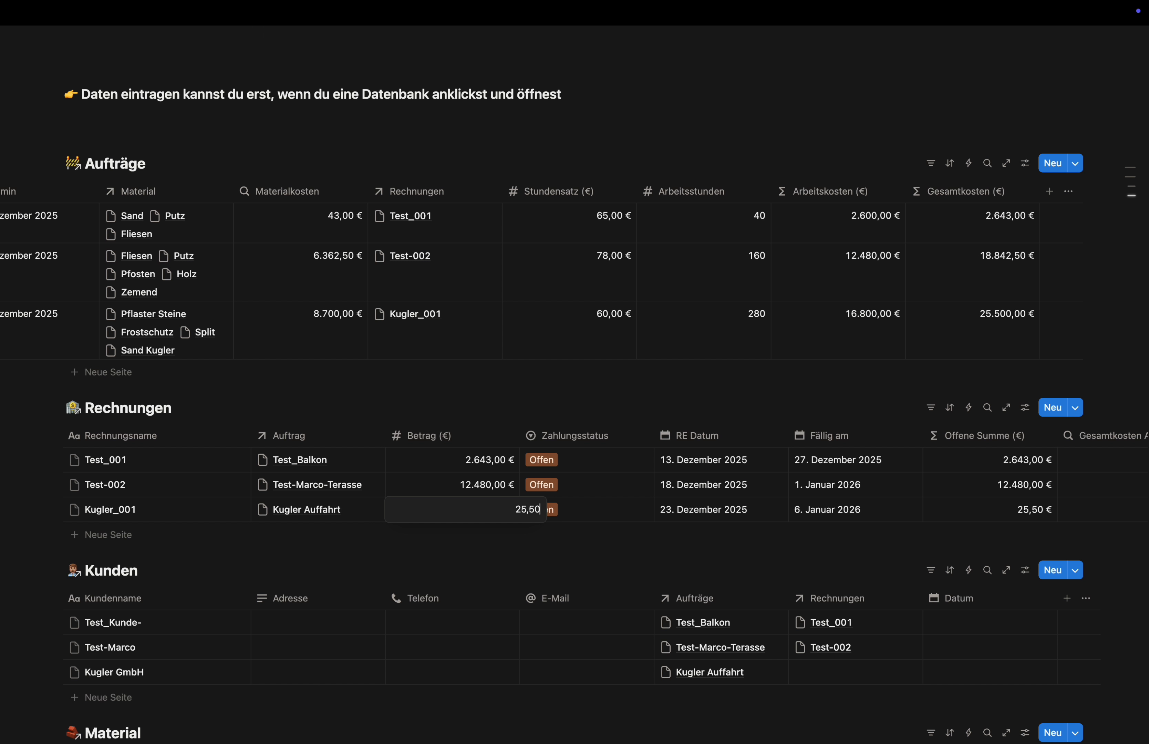
{"action": "type", "text": "0"}
{"action": "key", "text": "Return"}
{"action": "scroll", "coordinate": [816, 530], "scroll_direction": "right", "scroll_amount": 5}
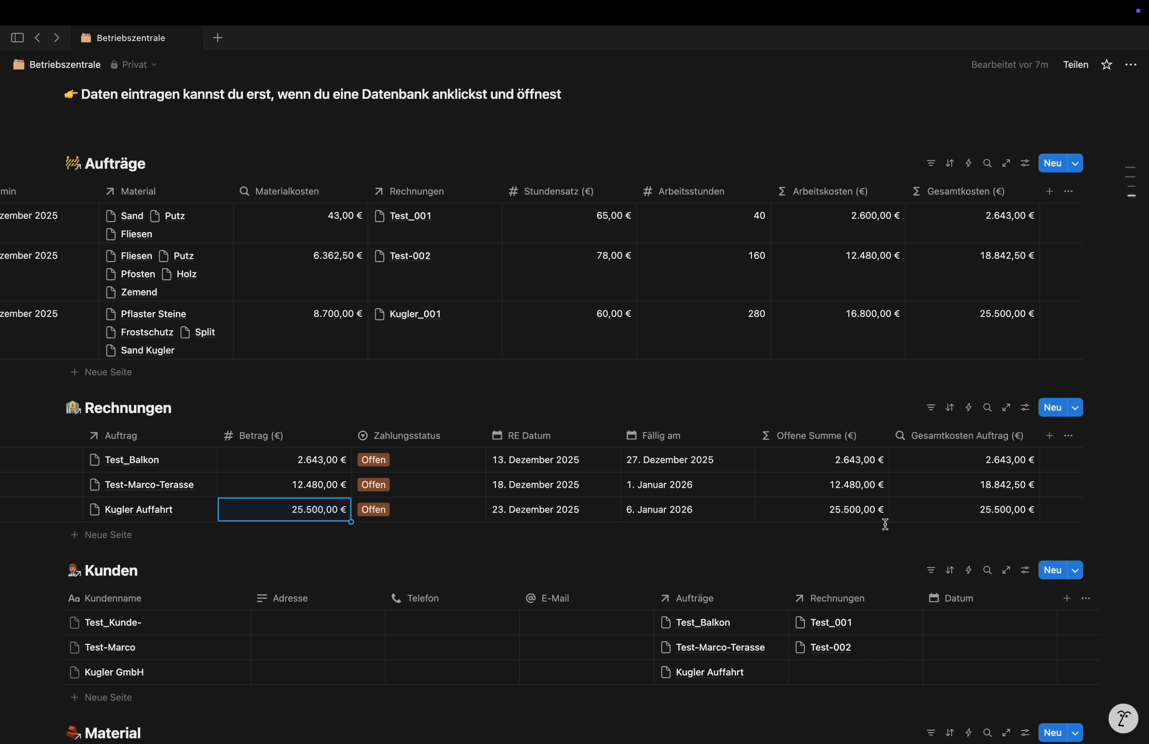
Set the amount of the invoice for Kugler Auffahrt to 15.000 €
{"action": "left_click", "coordinate": [300, 513]}
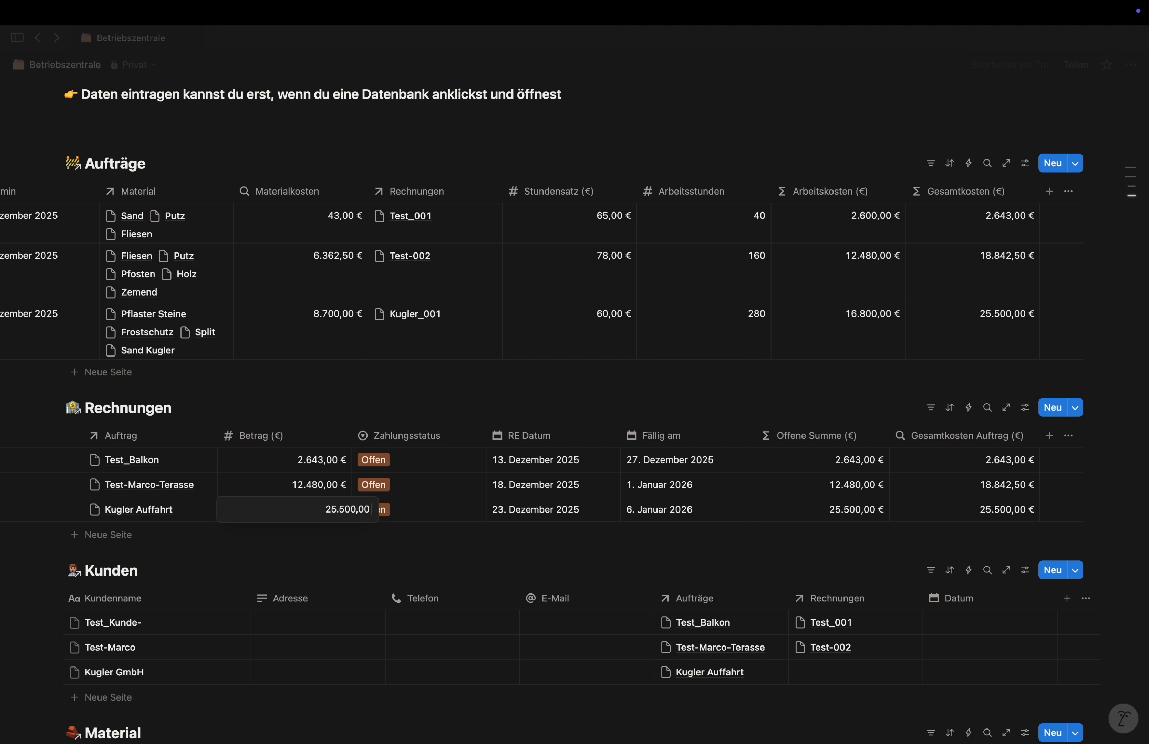
{"action": "key", "text": "BackSpace"}
{"action": "key", "text": "BackSpace"}
{"action": "key", "text": "BackSpace"}
{"action": "key", "text": "BackSpace"}
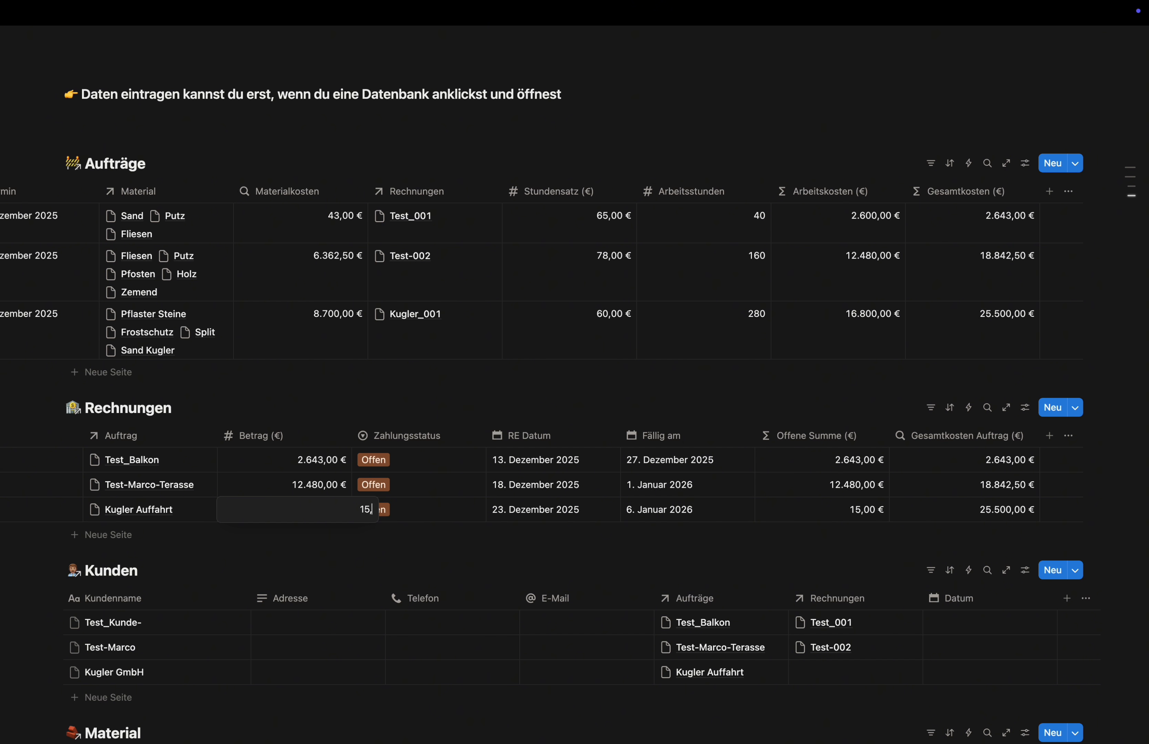
{"action": "type", "text": "15,000"}
{"action": "key", "text": "Return"}
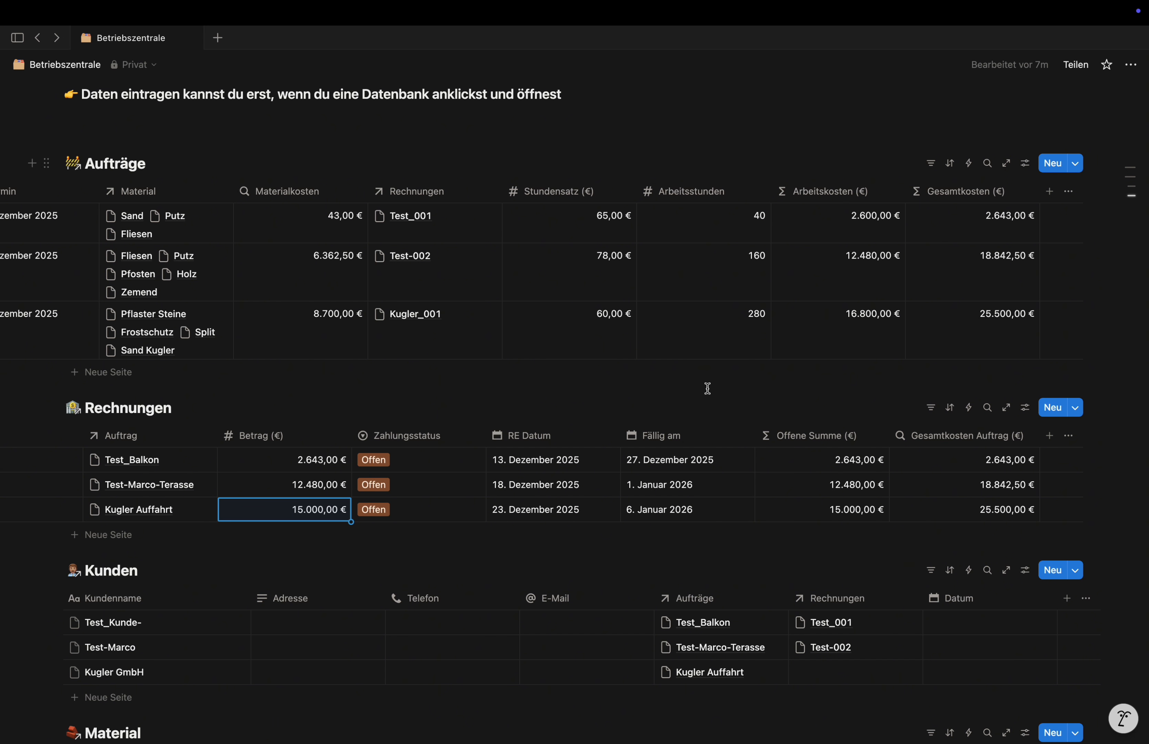
Link the invoice Kugler_001 to the customer Kugler GmbH in the Kunden table
{"action": "scroll", "coordinate": [707, 389], "scroll_direction": "down", "scroll_amount": 4}
{"action": "left_click", "coordinate": [826, 483]}
{"action": "left_click", "coordinate": [818, 531]}
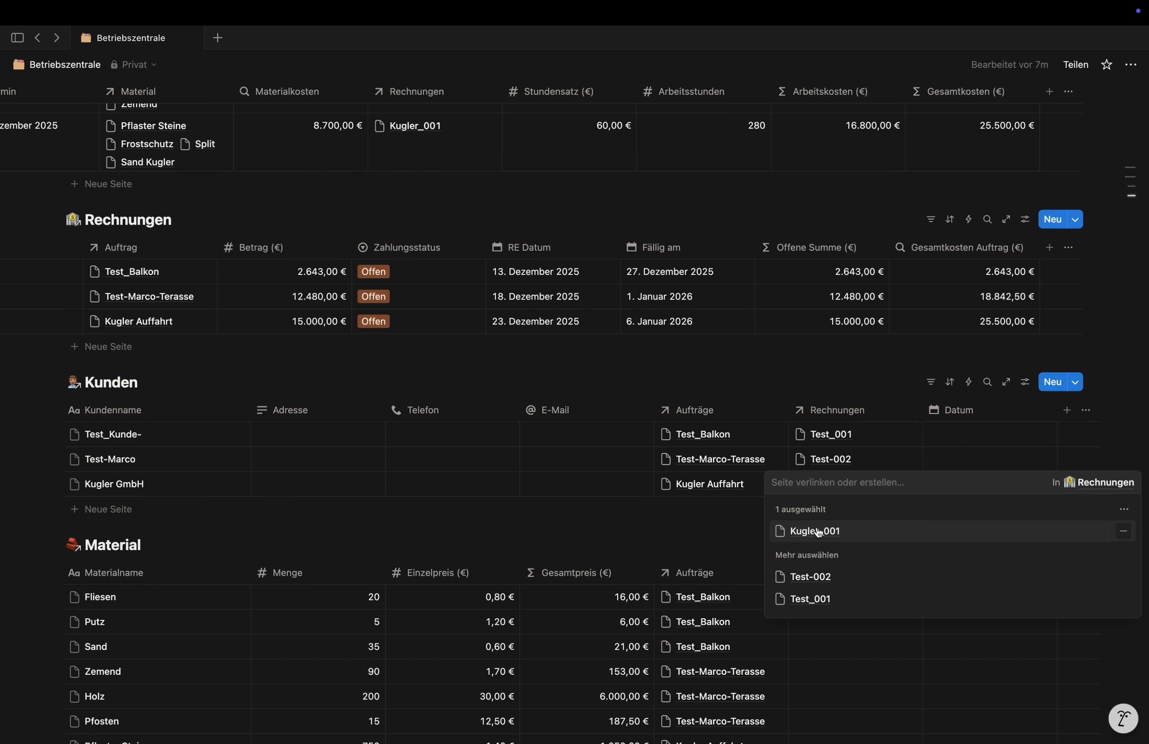
{"action": "key", "text": "Escape"}
Open the Aufträge database and set the status of the order Kugler Auffahrt to In Bearbeitung
{"action": "scroll", "coordinate": [426, 492], "scroll_direction": "down", "scroll_amount": 5}
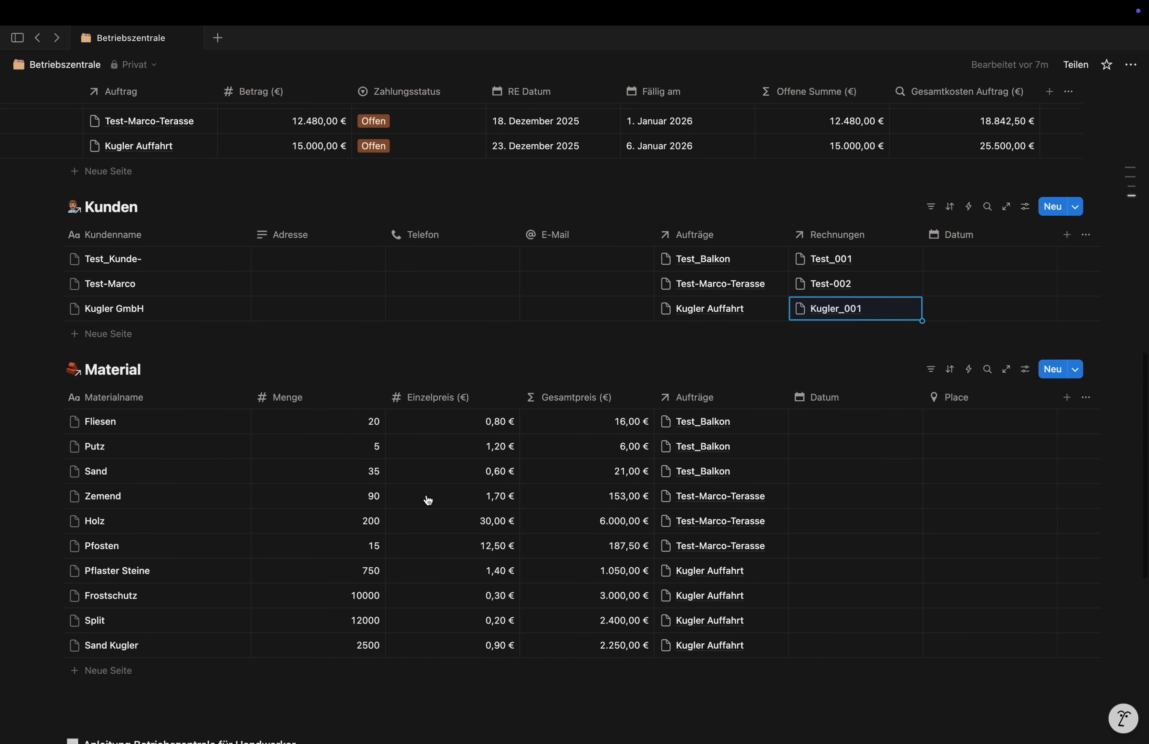
{"action": "scroll", "coordinate": [428, 500], "scroll_direction": "up", "scroll_amount": 10}
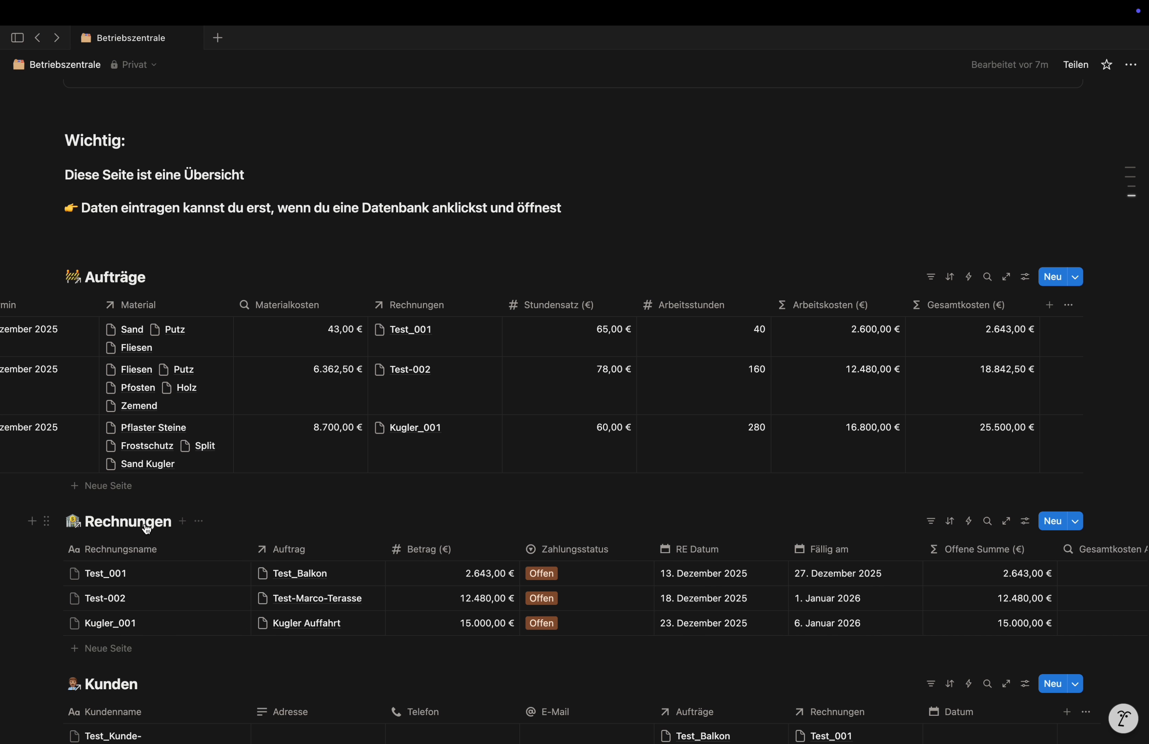
{"action": "left_click", "coordinate": [123, 282]}
{"action": "scroll", "coordinate": [392, 420], "scroll_direction": "down", "scroll_amount": 3}
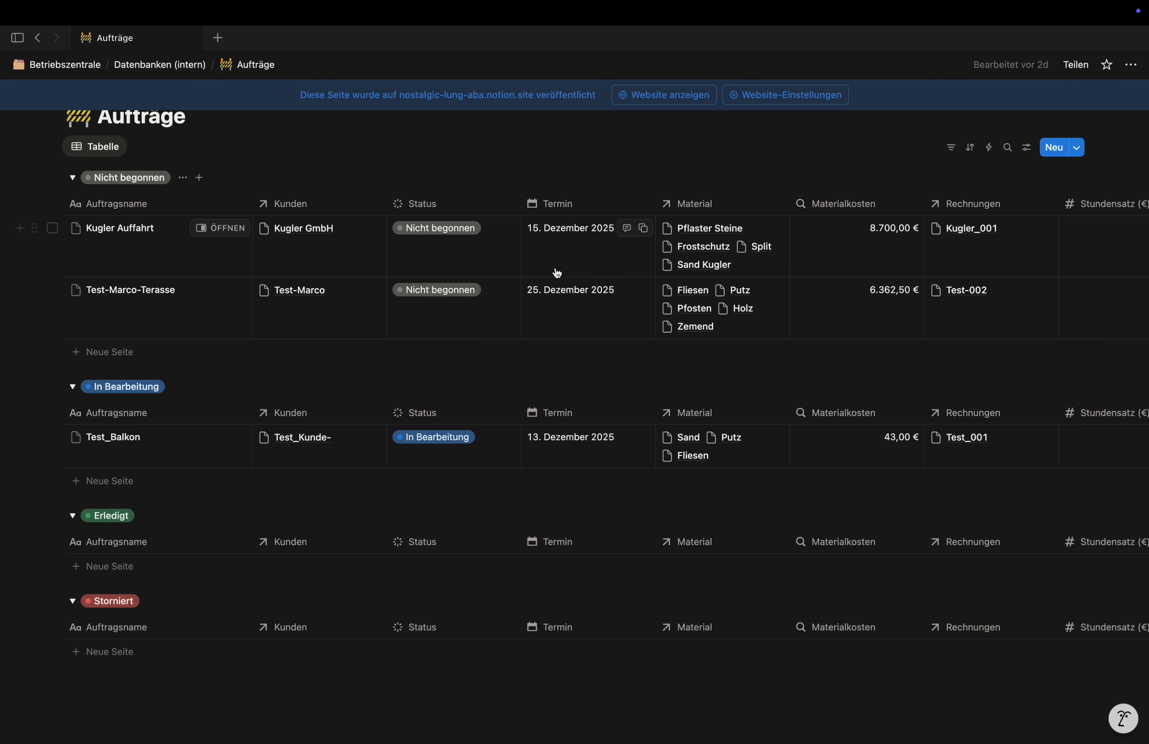
{"action": "left_click", "coordinate": [465, 228]}
{"action": "left_click", "coordinate": [452, 343]}
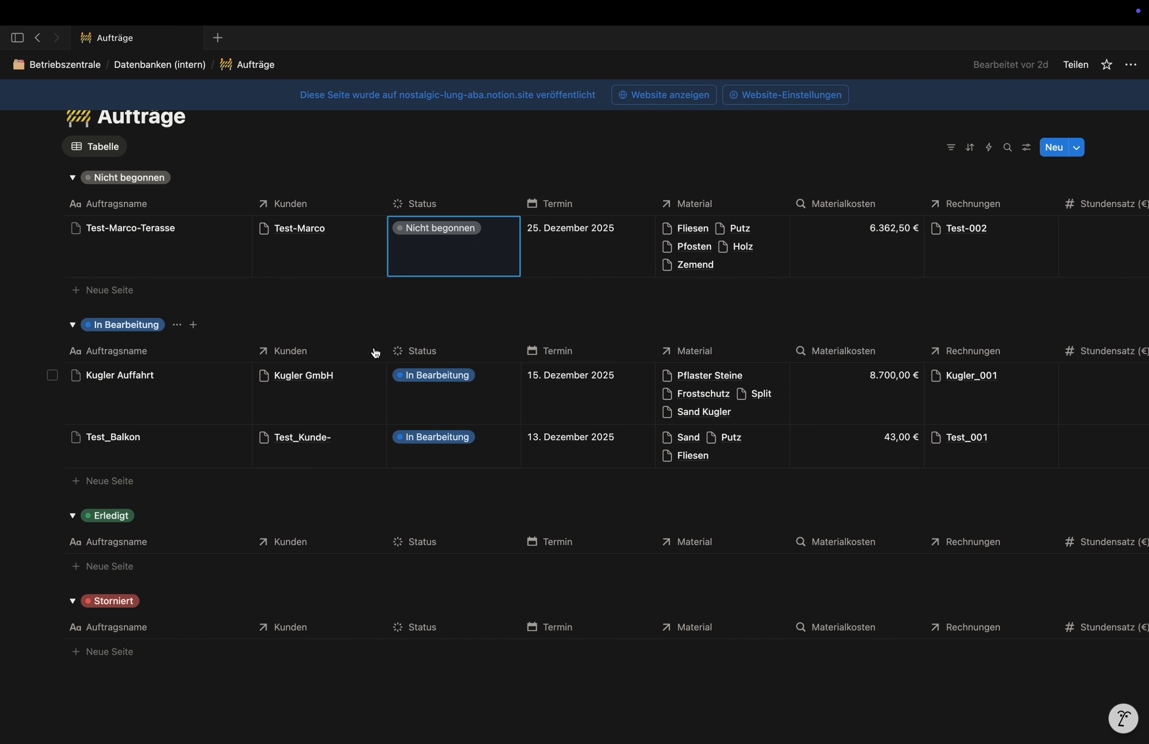
Open the Rechnungen database from the Betriebszentrale overview and set the payment status of invoice Test_001 to bezahlt
{"action": "scroll", "coordinate": [925, 413], "scroll_direction": "right", "scroll_amount": 10}
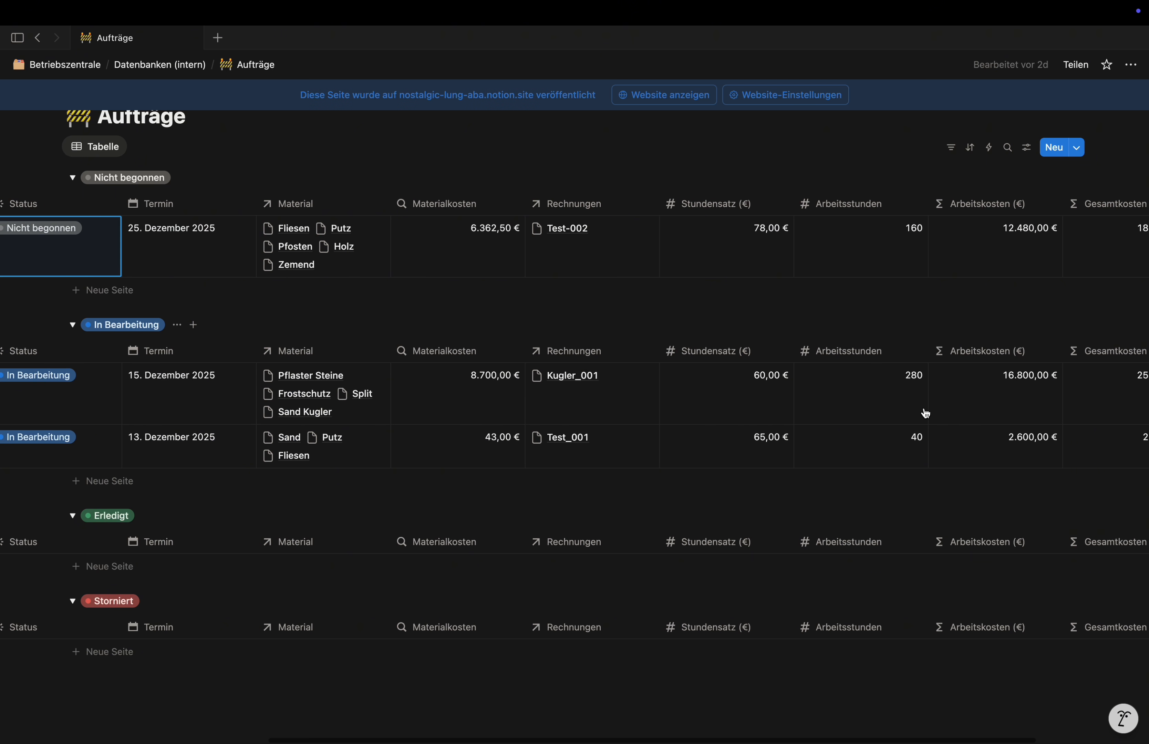
{"action": "scroll", "coordinate": [925, 413], "scroll_direction": "left", "scroll_amount": 10}
{"action": "scroll", "coordinate": [269, 290], "scroll_direction": "up", "scroll_amount": 3}
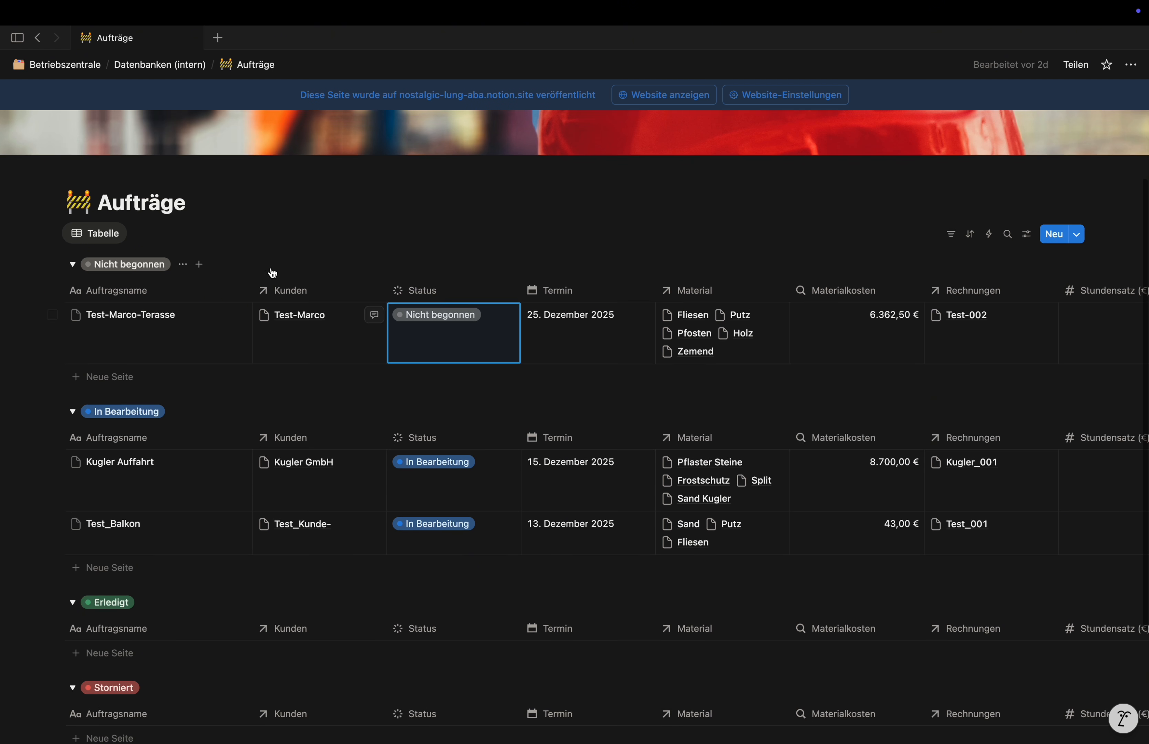
{"action": "left_click", "coordinate": [65, 63]}
{"action": "scroll", "coordinate": [329, 441], "scroll_direction": "down", "scroll_amount": 5}
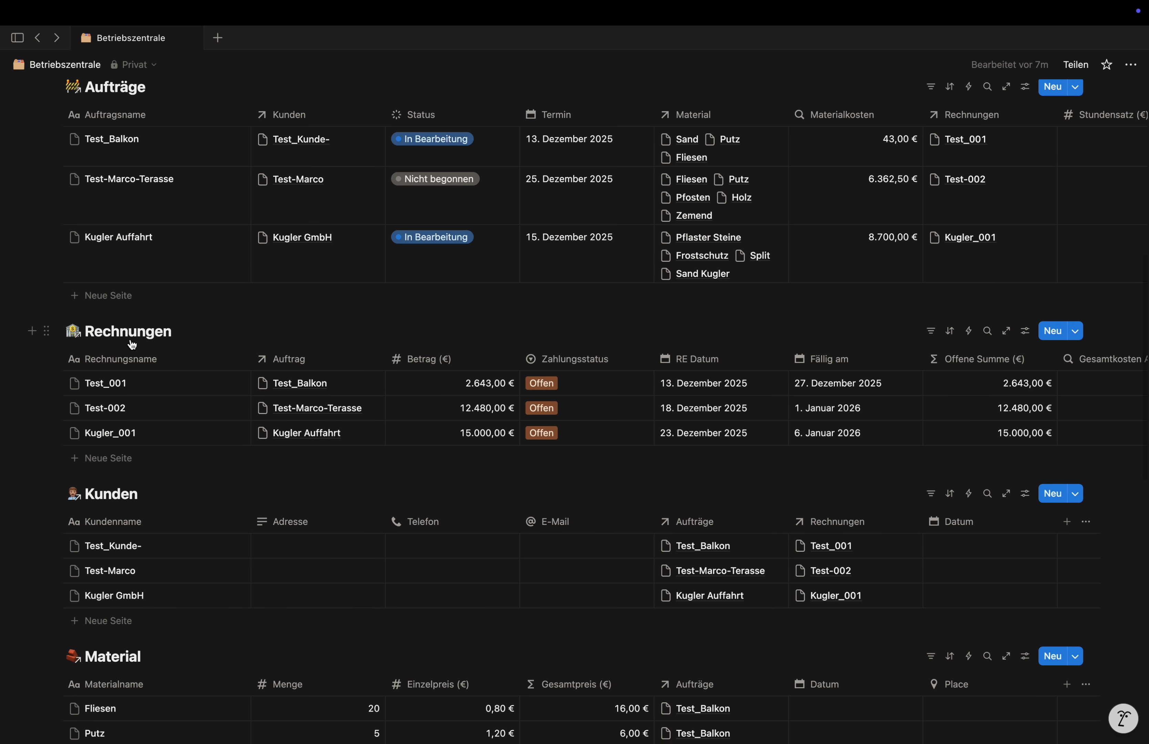
{"action": "left_click", "coordinate": [137, 338]}
{"action": "scroll", "coordinate": [139, 339], "scroll_direction": "down", "scroll_amount": 3}
{"action": "left_click", "coordinate": [554, 276]}
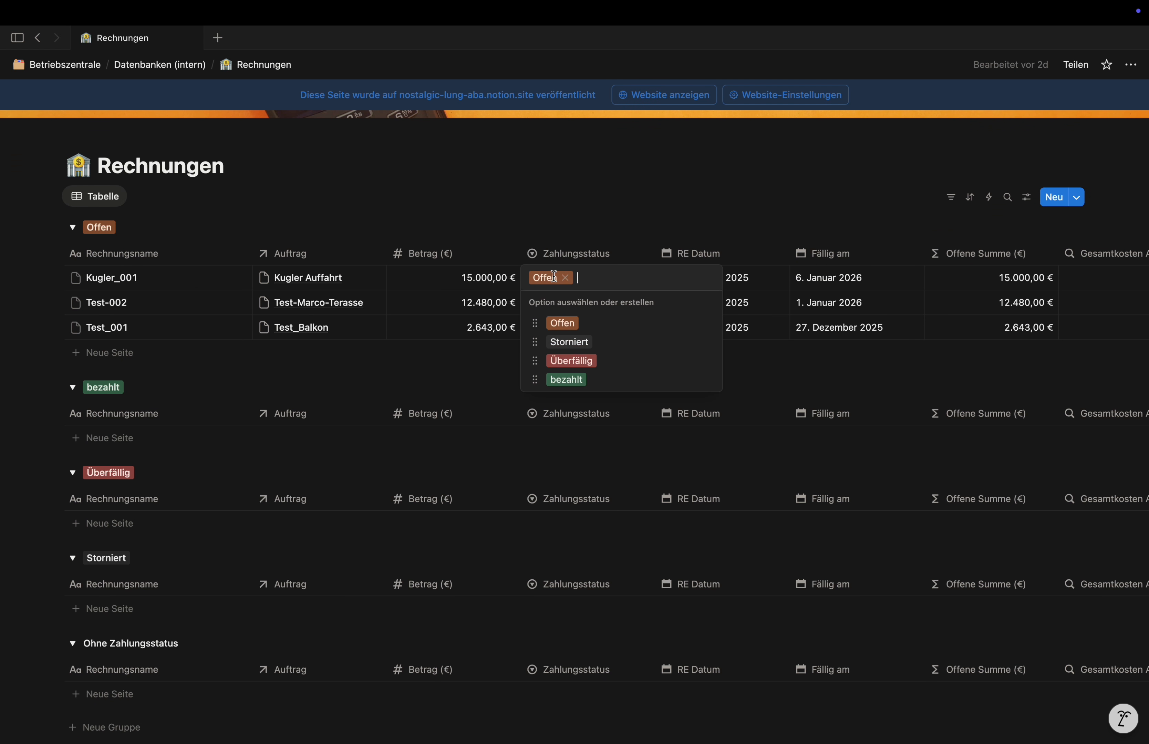
{"action": "left_click", "coordinate": [456, 364]}
{"action": "left_click", "coordinate": [580, 327]}
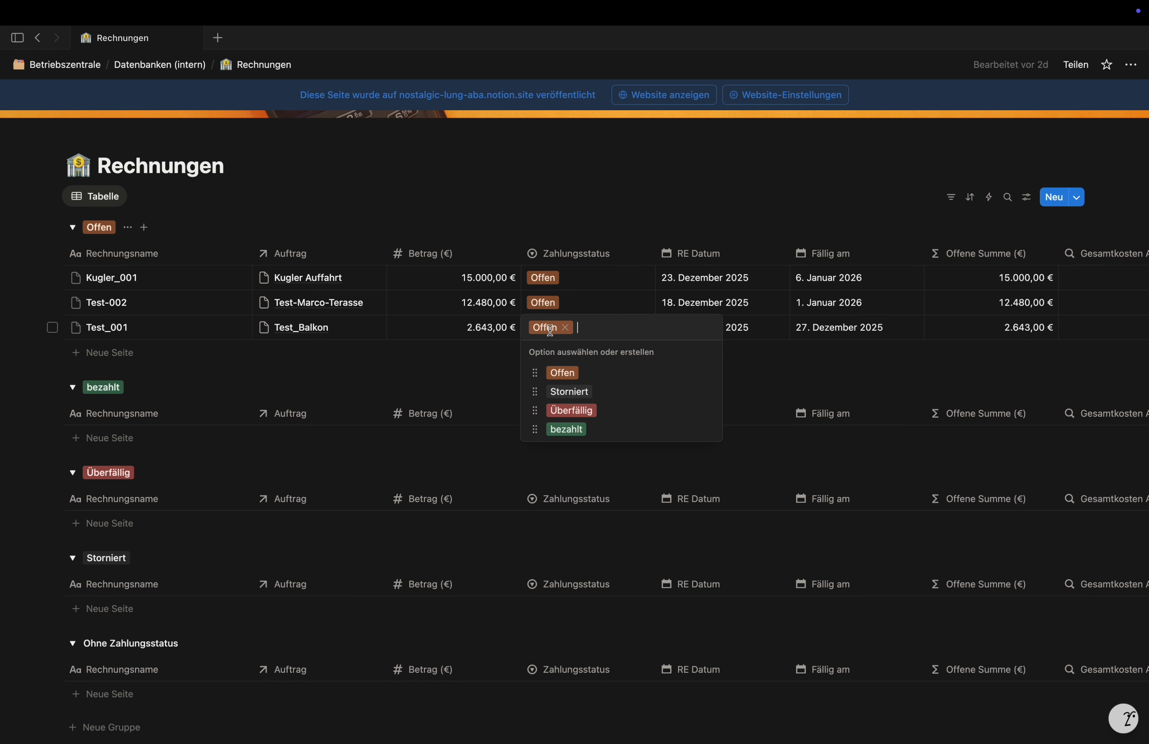
{"action": "left_click", "coordinate": [567, 429]}
Set the payment status of invoice Test-002 to Storniert in the Rechnungen database
{"action": "scroll", "coordinate": [739, 467], "scroll_direction": "right", "scroll_amount": 5}
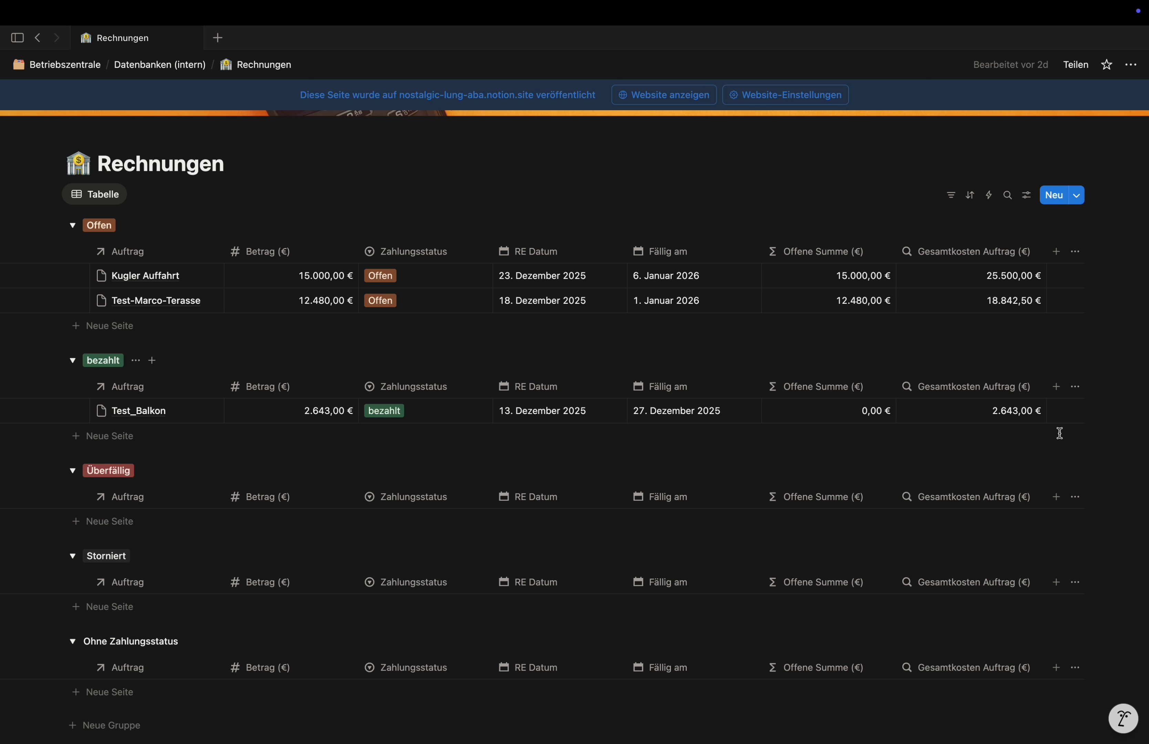
{"action": "scroll", "coordinate": [883, 472], "scroll_direction": "left", "scroll_amount": 5}
{"action": "scroll", "coordinate": [628, 479], "scroll_direction": "down", "scroll_amount": 1}
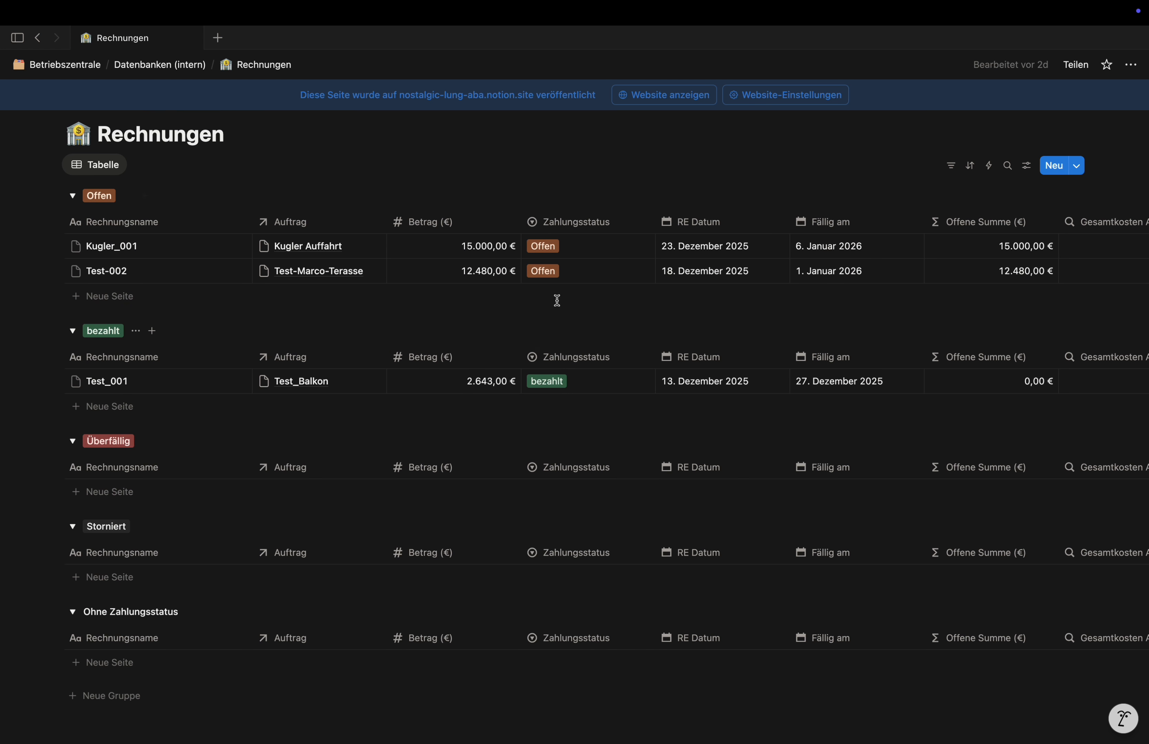
{"action": "left_click", "coordinate": [580, 270]}
{"action": "left_click", "coordinate": [563, 336]}
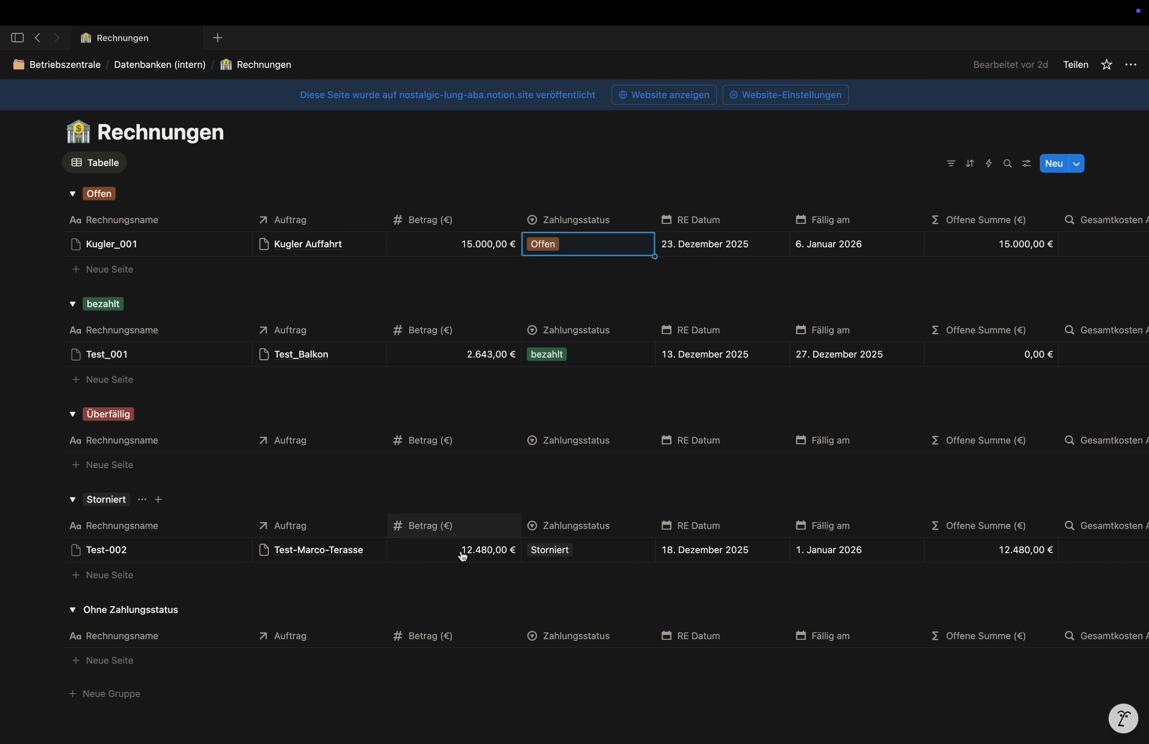
Review the invoice amounts and total order costs in Rechnungen and on the Betriebszentrale overview, and look through the Kunden and Material databases
{"action": "scroll", "coordinate": [785, 493], "scroll_direction": "right", "scroll_amount": 3}
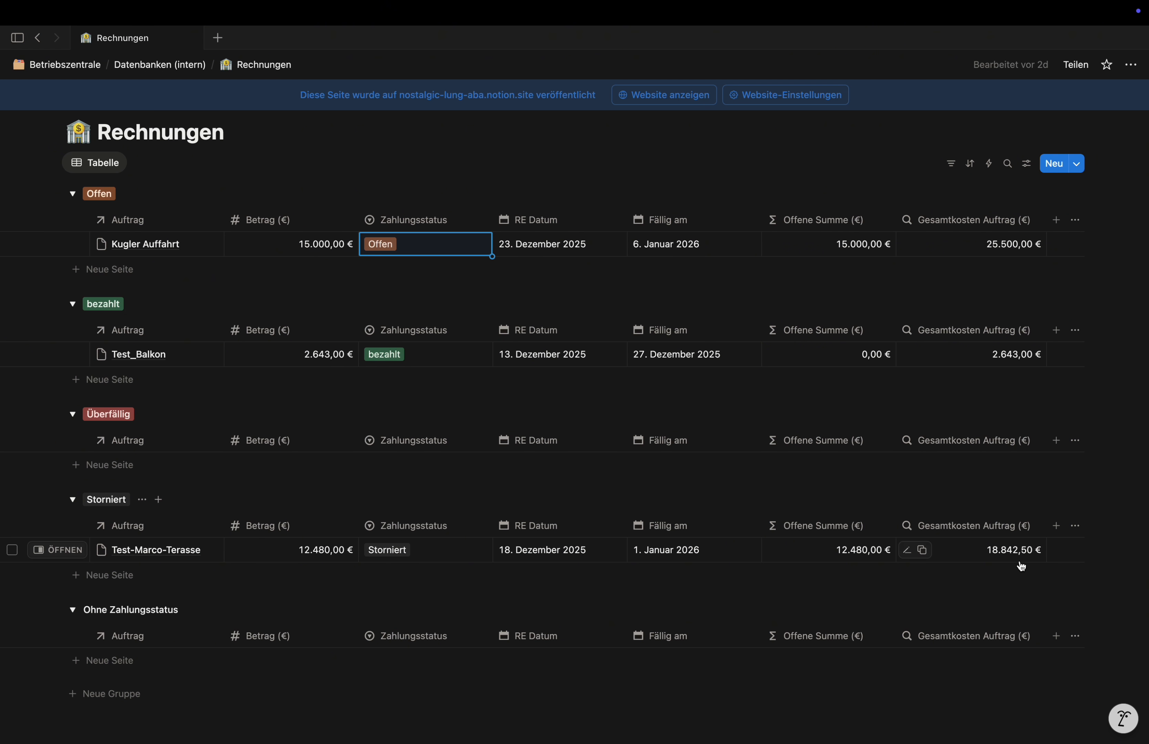
{"action": "scroll", "coordinate": [690, 472], "scroll_direction": "up", "scroll_amount": 4}
{"action": "left_click", "coordinate": [73, 68]}
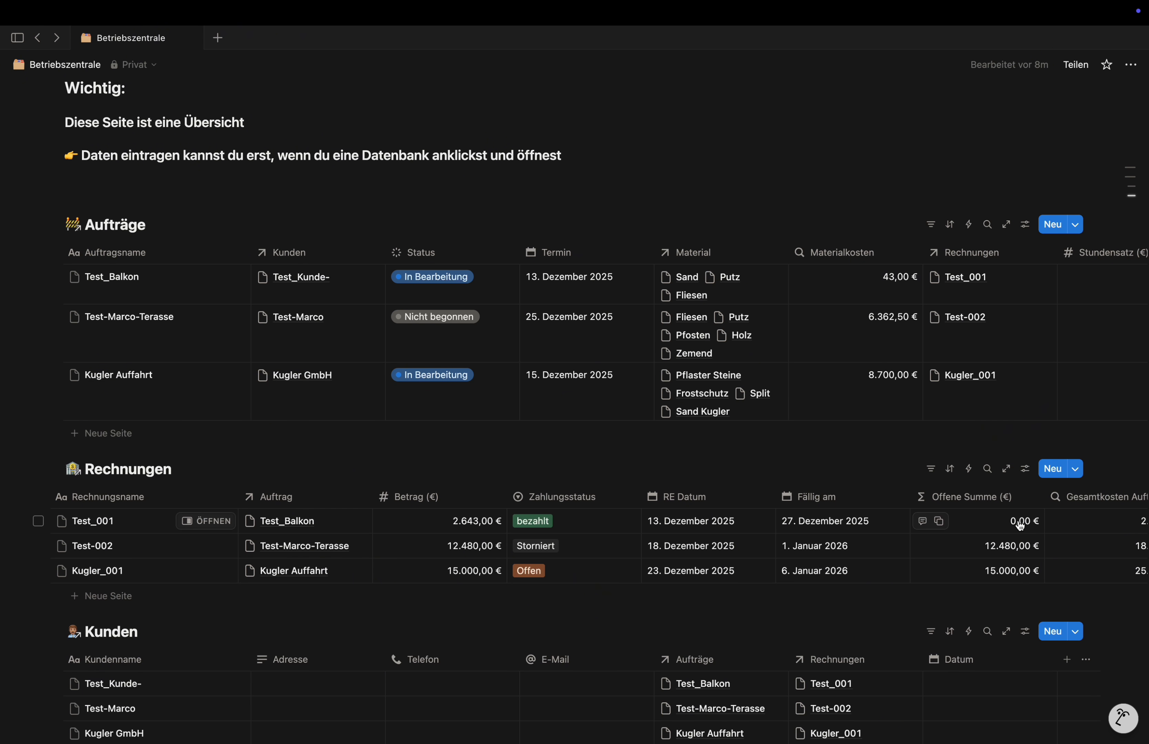
{"action": "scroll", "coordinate": [1019, 524], "scroll_direction": "right", "scroll_amount": 3}
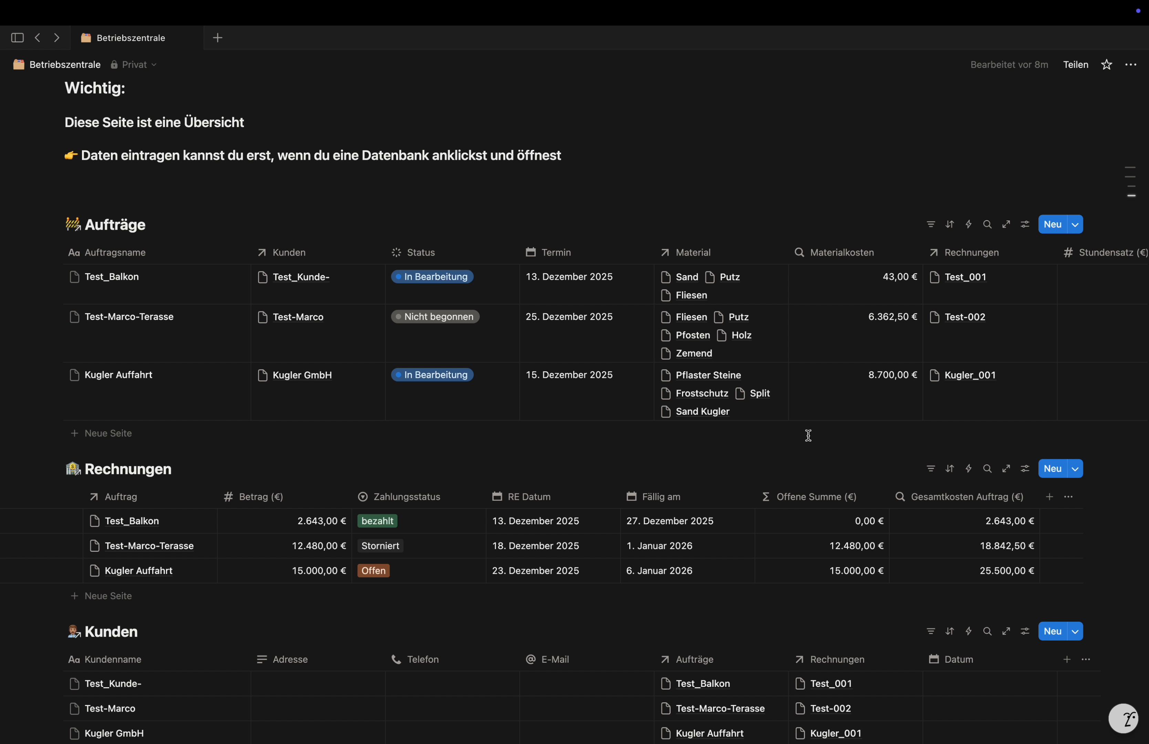
{"action": "scroll", "coordinate": [808, 434], "scroll_direction": "down", "scroll_amount": 4}
{"action": "left_click", "coordinate": [111, 454]}
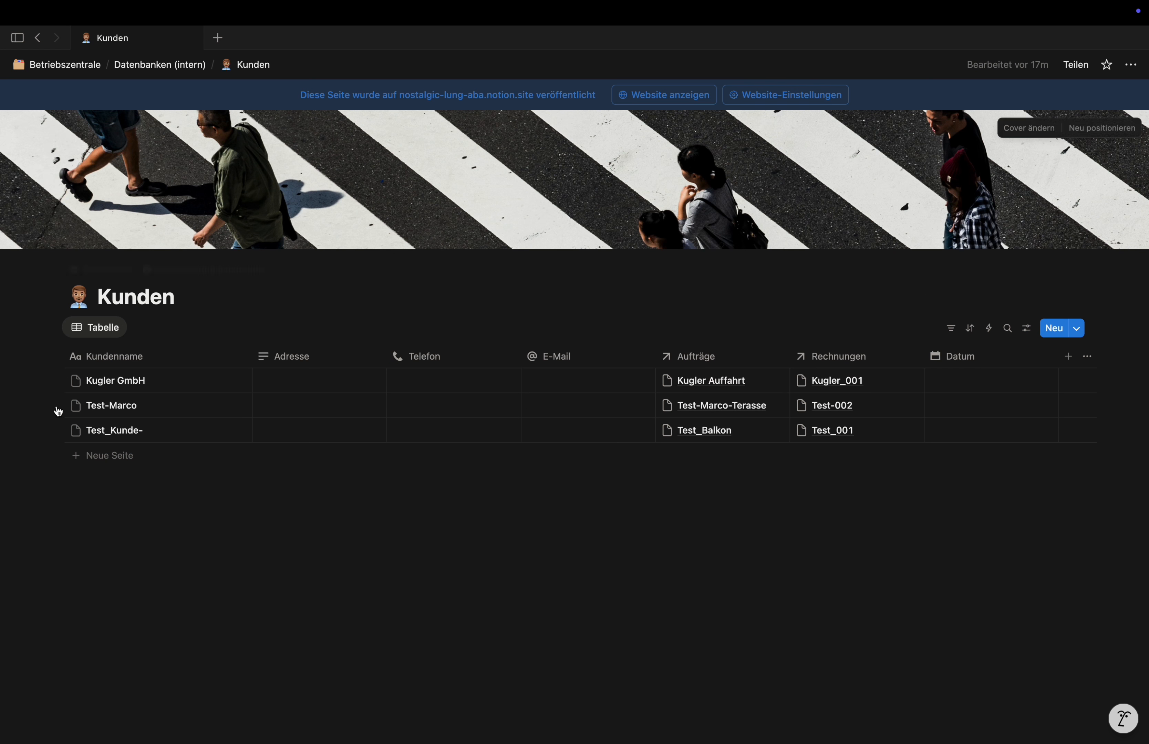
{"action": "left_click", "coordinate": [63, 65]}
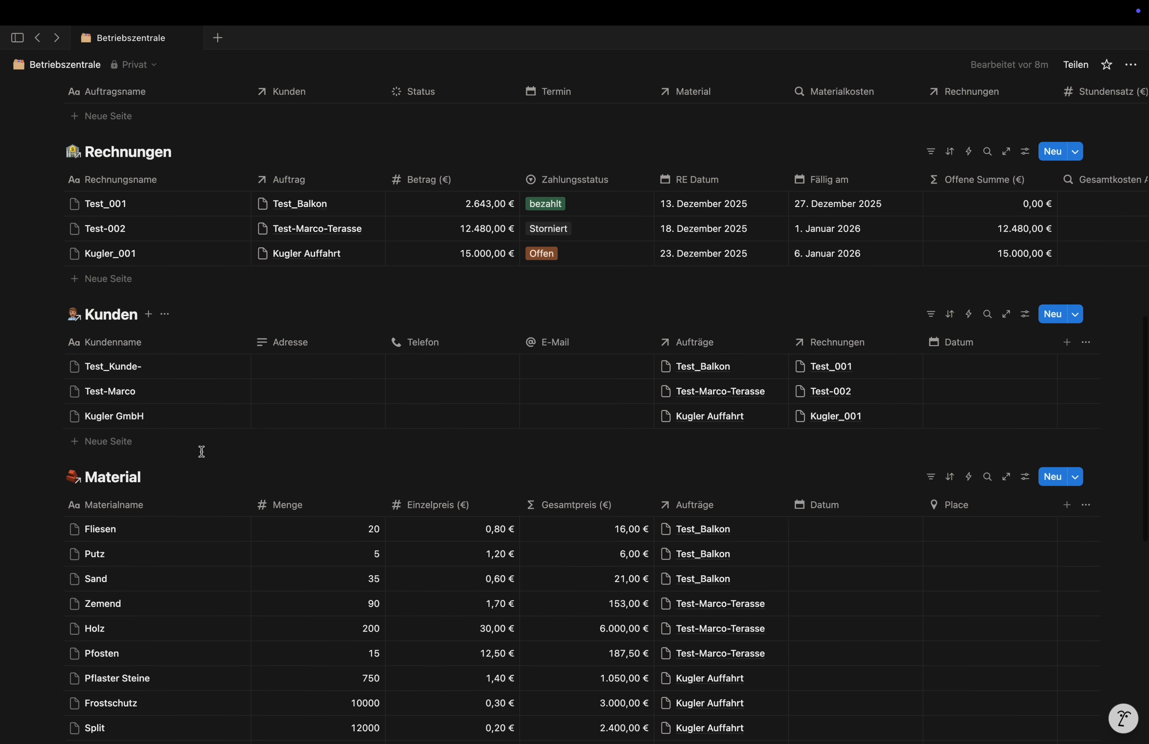
{"action": "left_click", "coordinate": [113, 464]}
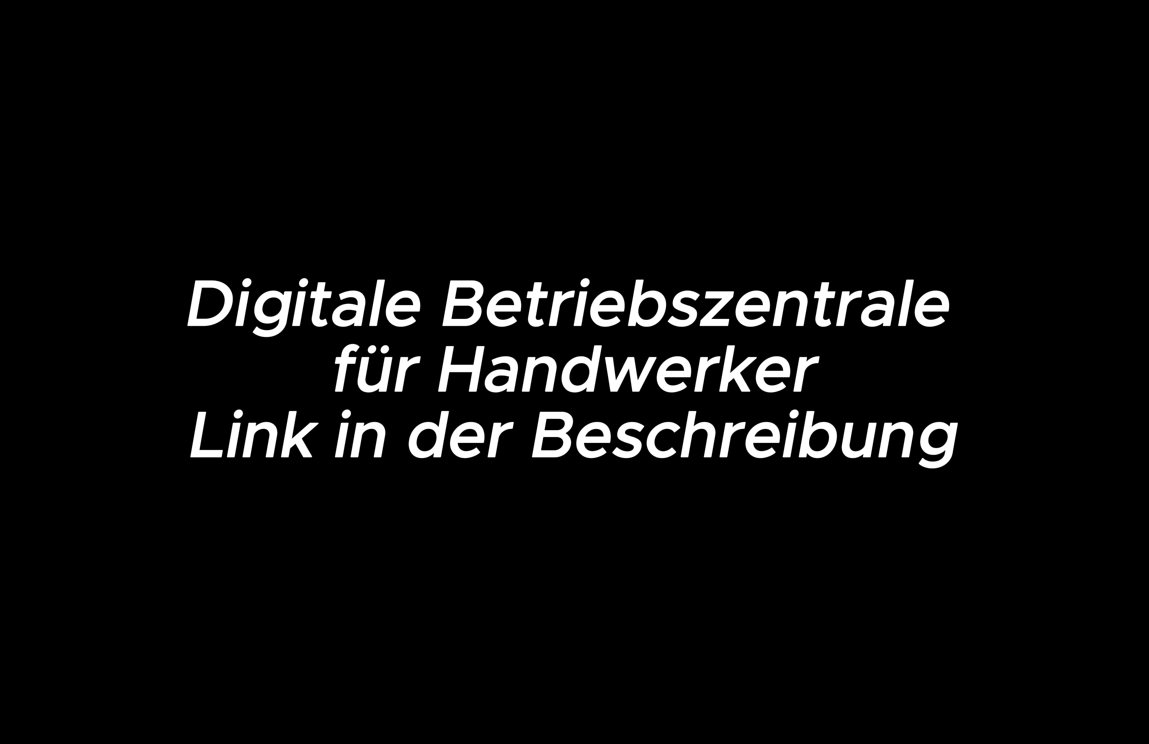